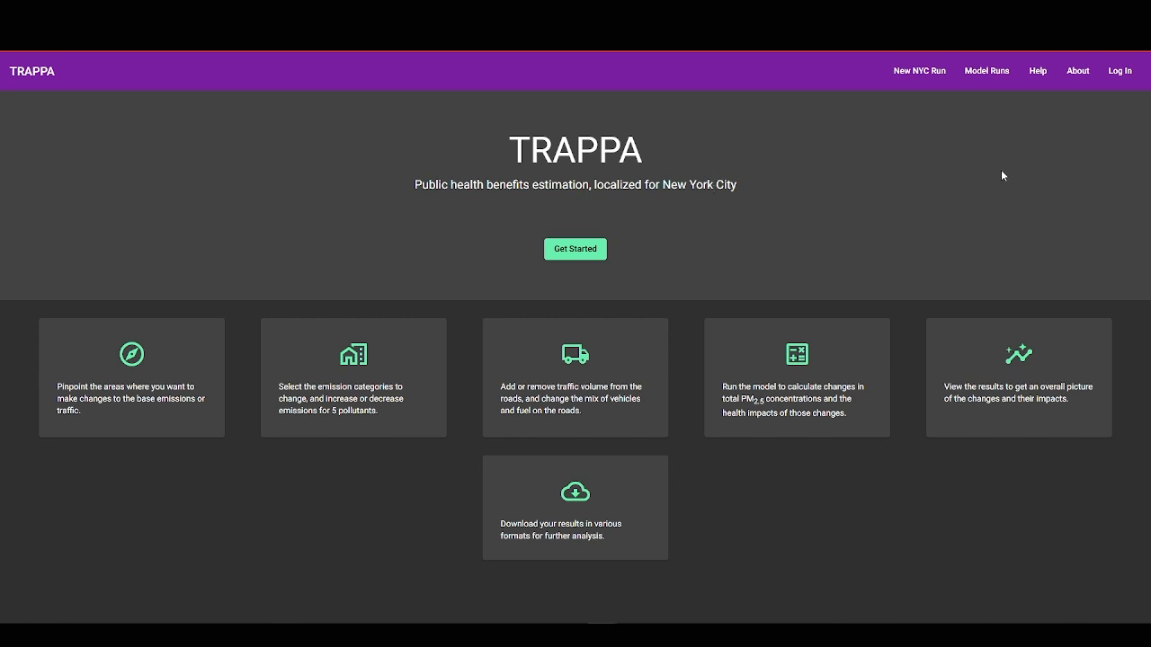
Step: Look over the Help page and the About page
{"action": "left_click", "coordinate": [1040, 75]}
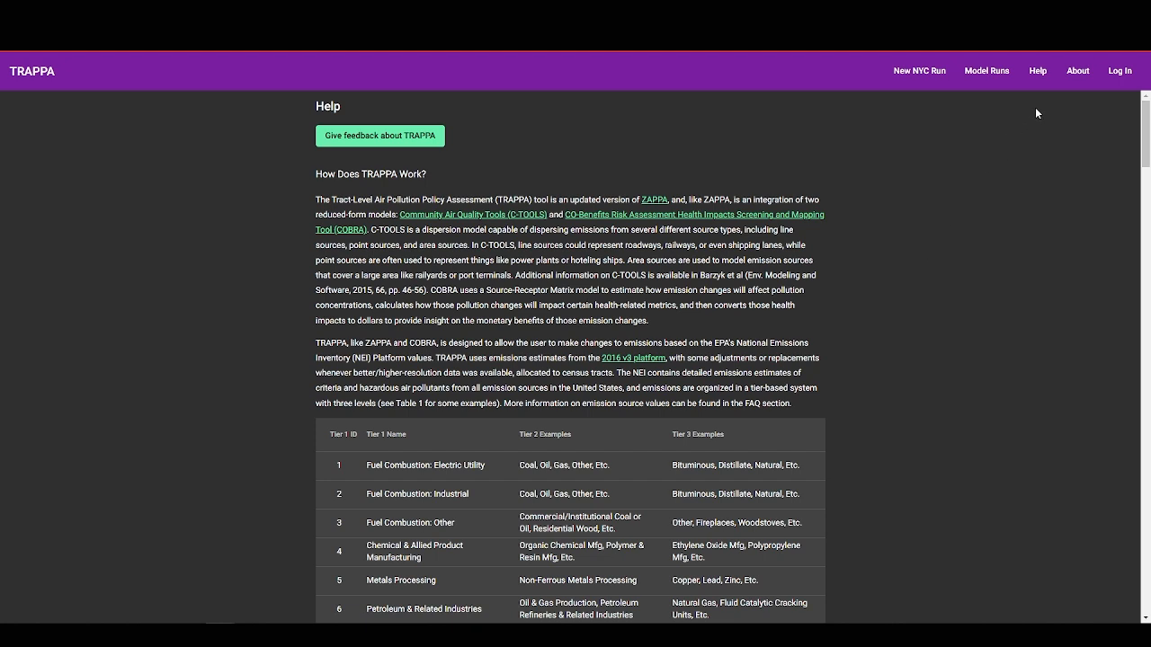
{"action": "left_click", "coordinate": [1078, 72]}
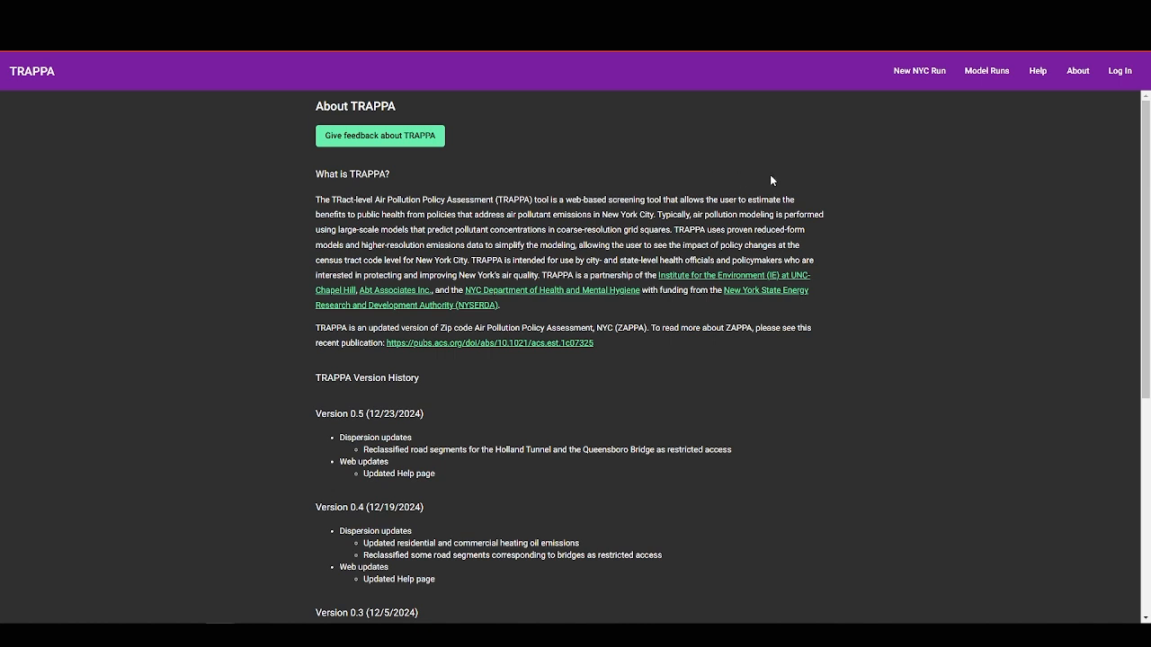
Step: Log in to the existing demo account with its username and password
{"action": "left_click", "coordinate": [1118, 72]}
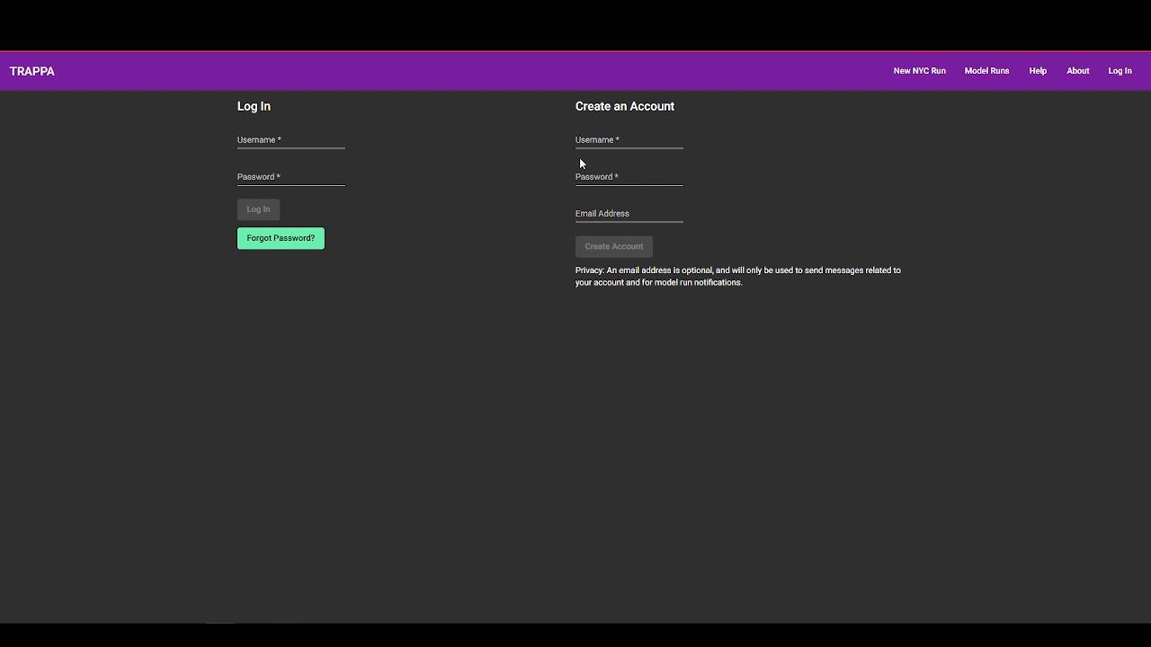
{"action": "left_click", "coordinate": [273, 142]}
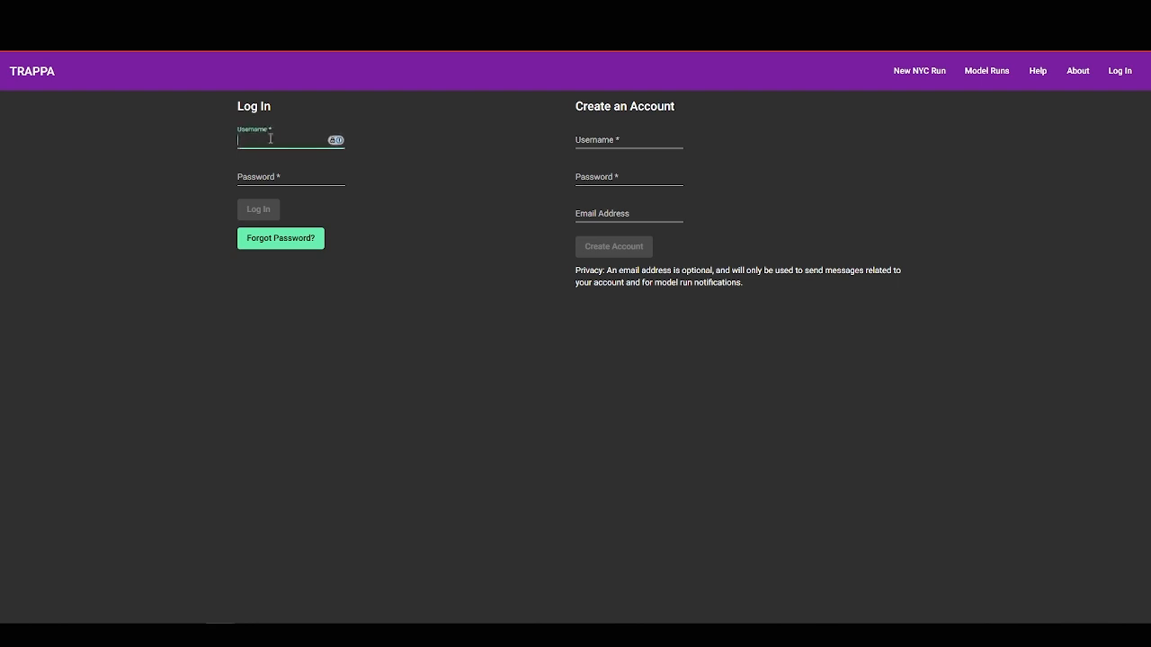
{"action": "type", "text": "demo_account"}
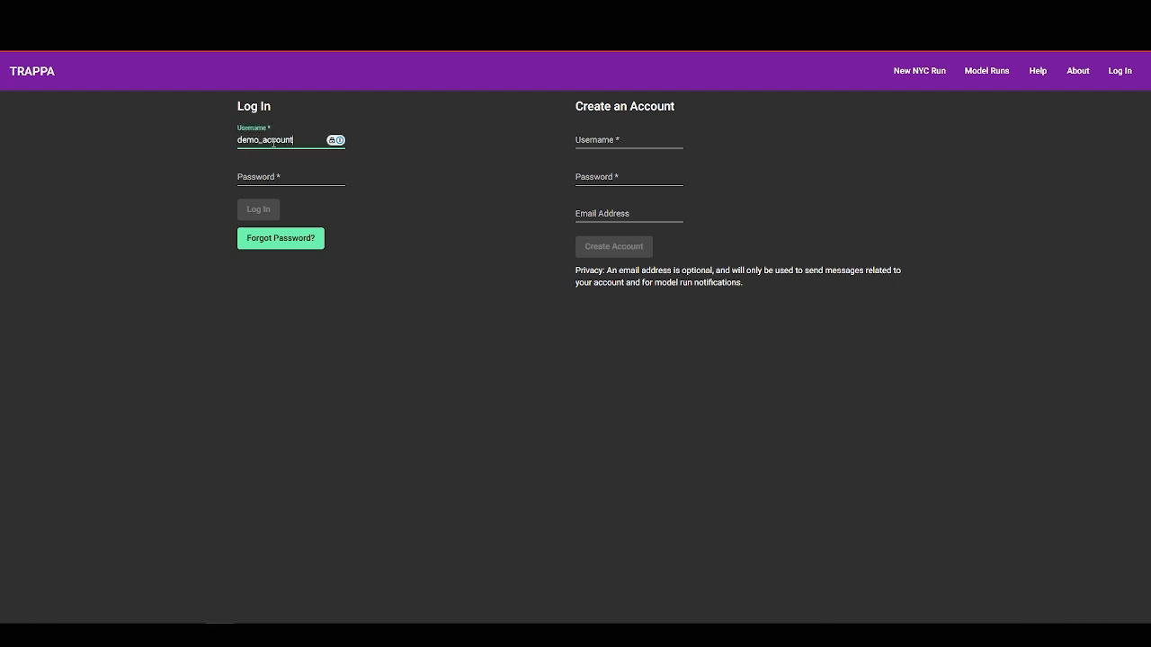
{"action": "key", "text": "Tab"}
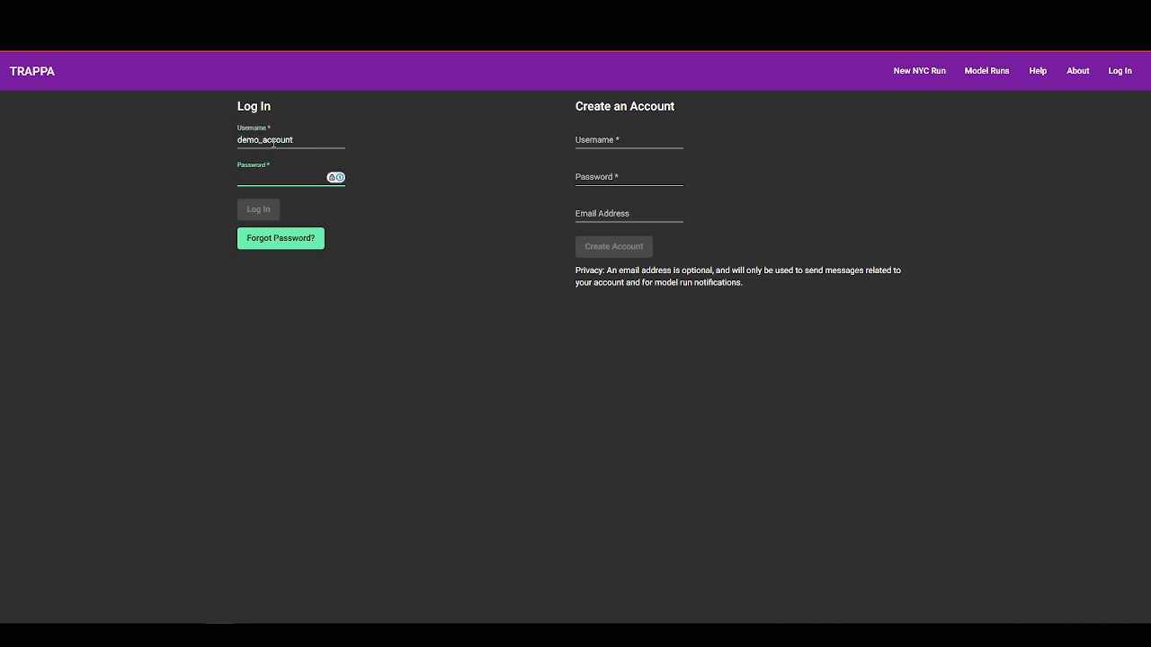
{"action": "key", "text": "ctrl+v"}
{"action": "left_click", "coordinate": [256, 209]}
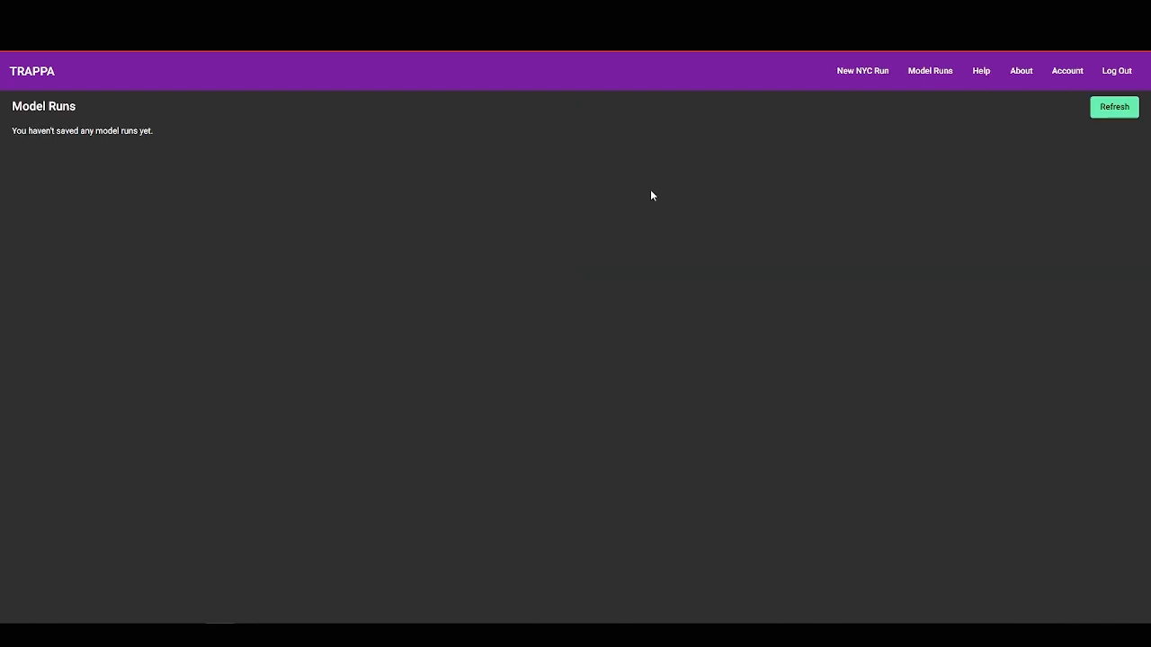
Step: Start a new NYC run named "demo" with the description "Testing out the new ZAPPA tool."
{"action": "left_click", "coordinate": [854, 77]}
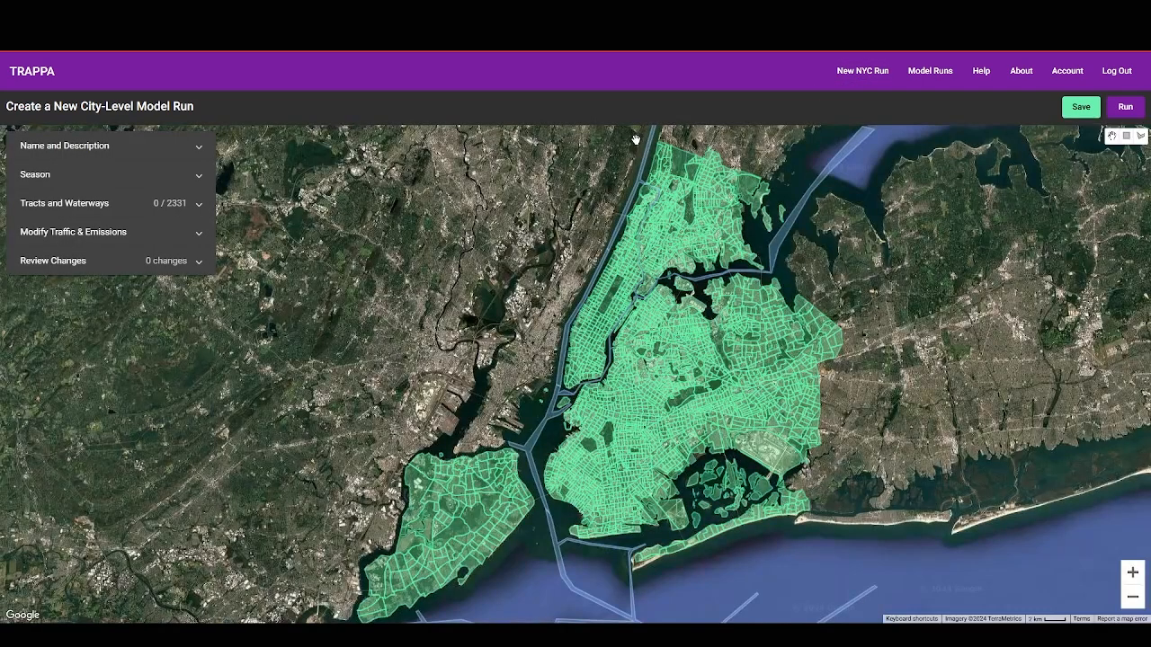
{"action": "left_click", "coordinate": [206, 153]}
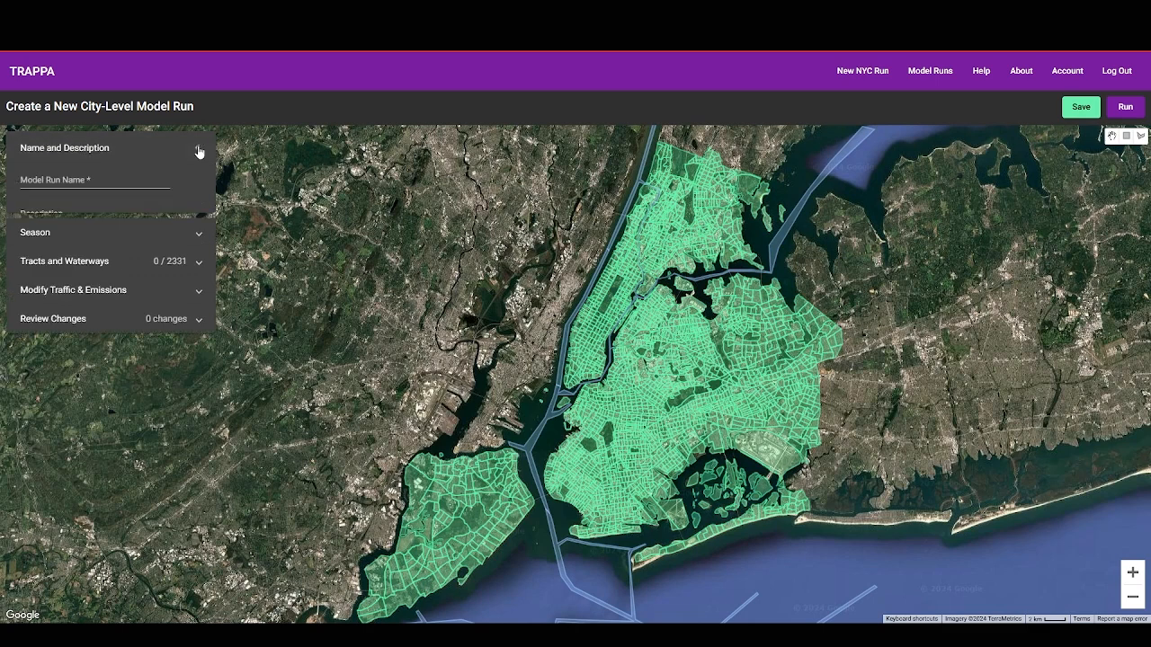
{"action": "left_click", "coordinate": [75, 184]}
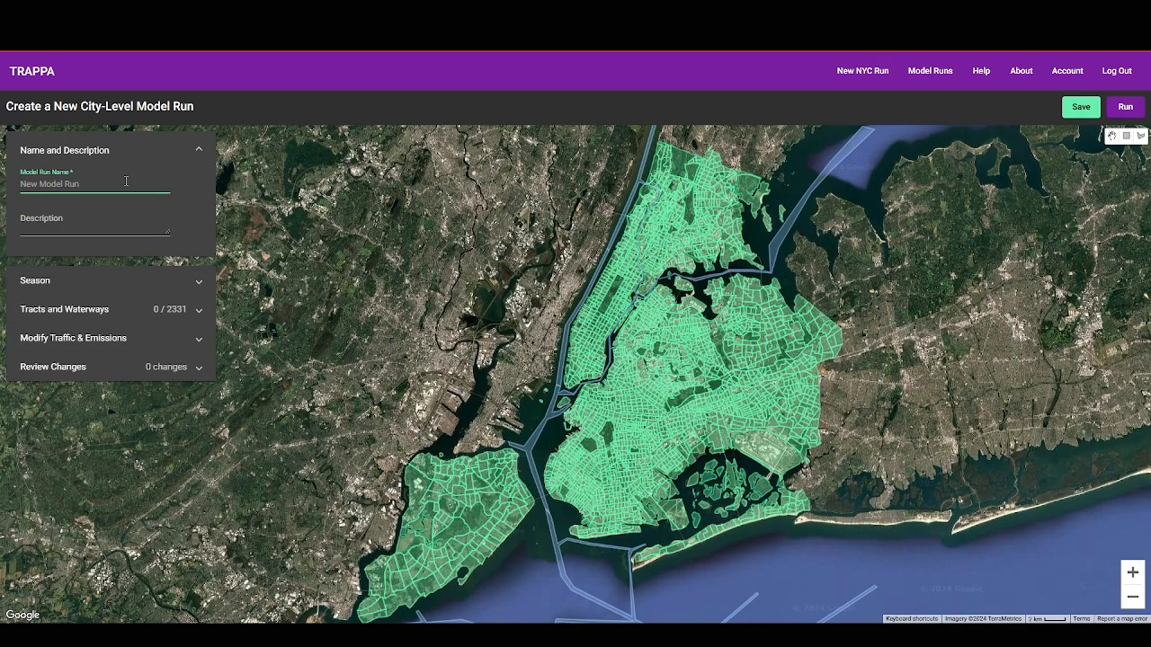
{"action": "type", "text": "demo"}
{"action": "left_click", "coordinate": [36, 227]}
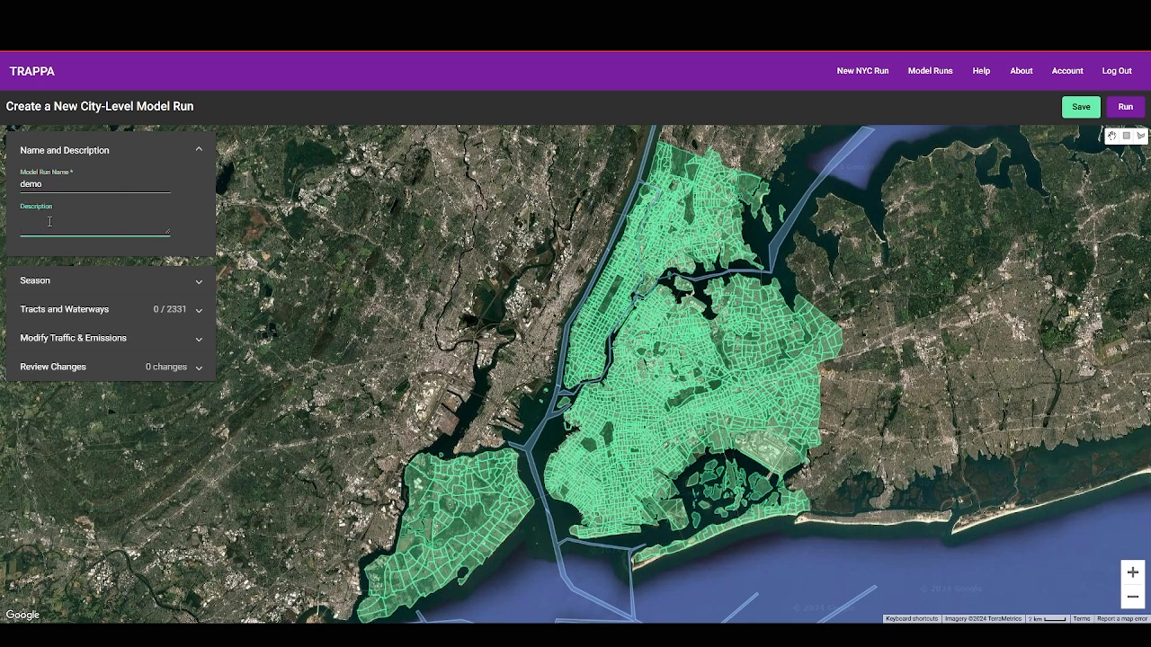
{"action": "type", "text": "Testing out the new ZAPPA too"}
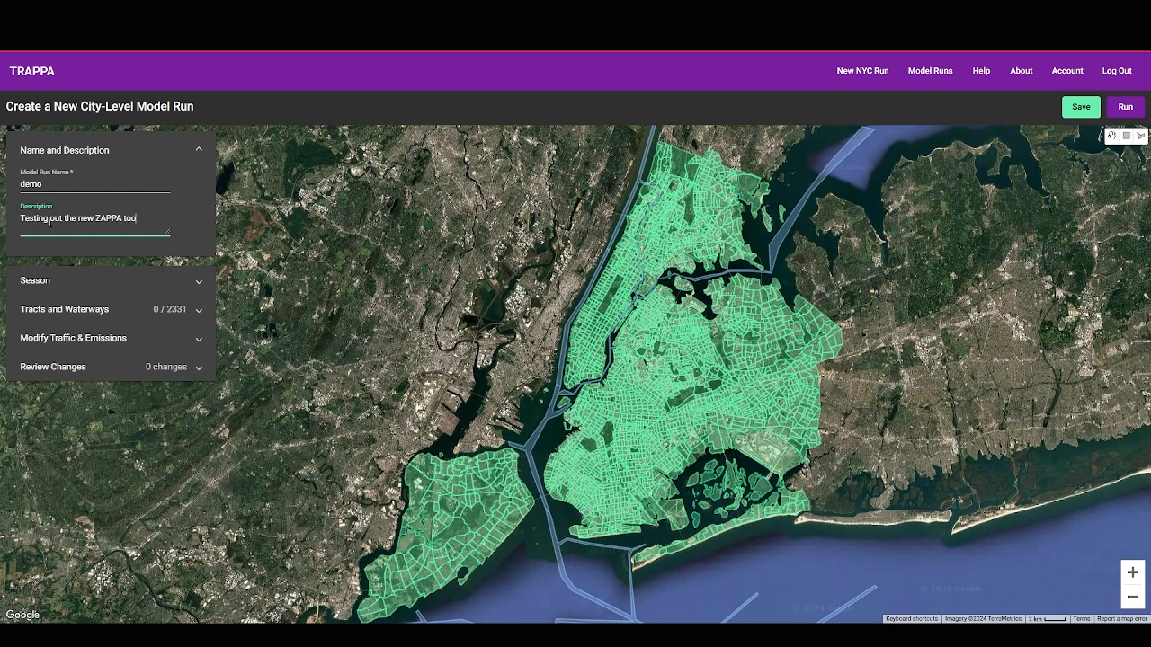
{"action": "type", "text": "l."}
Step: Check the run's season options and expand the tract and waterway selection
{"action": "left_click", "coordinate": [190, 283]}
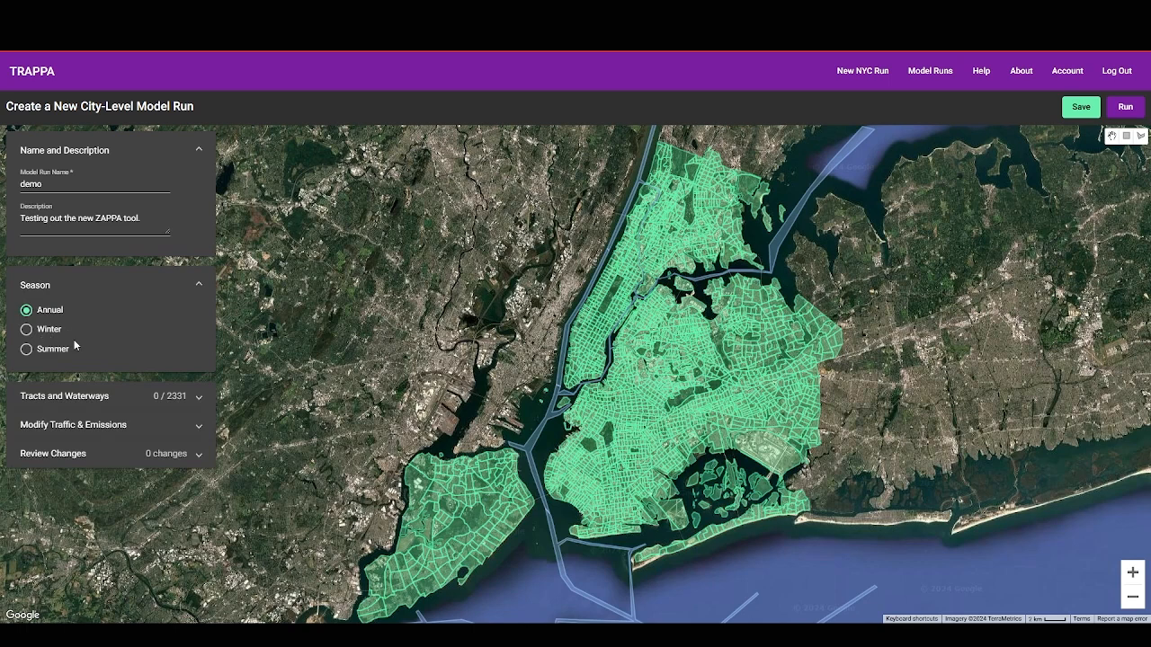
{"action": "left_click", "coordinate": [144, 286]}
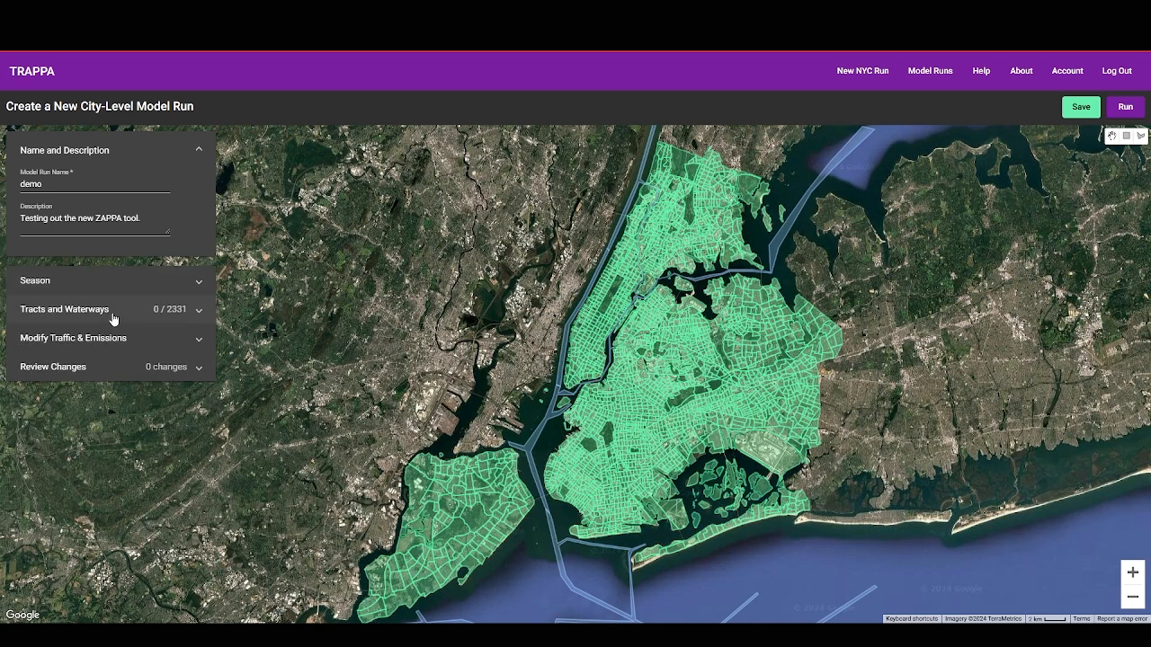
{"action": "left_click", "coordinate": [128, 316]}
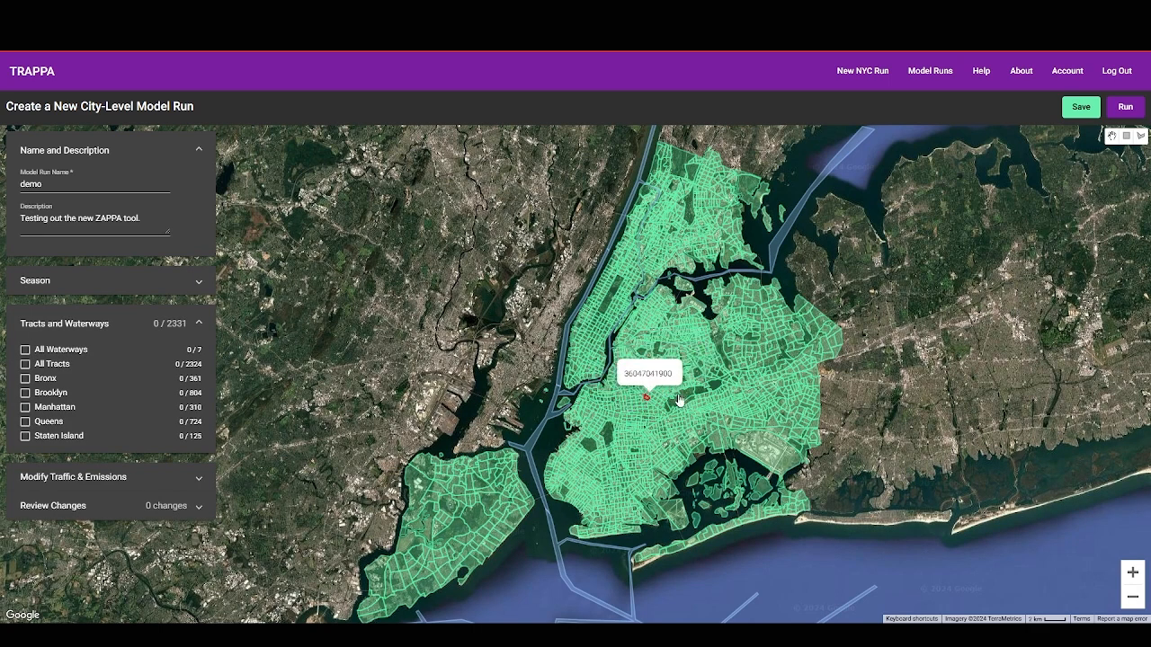
Step: Select a small block of tracts at the northeastern edge of Queens by drawing a rectangle on the map
{"action": "left_click", "coordinate": [1125, 136]}
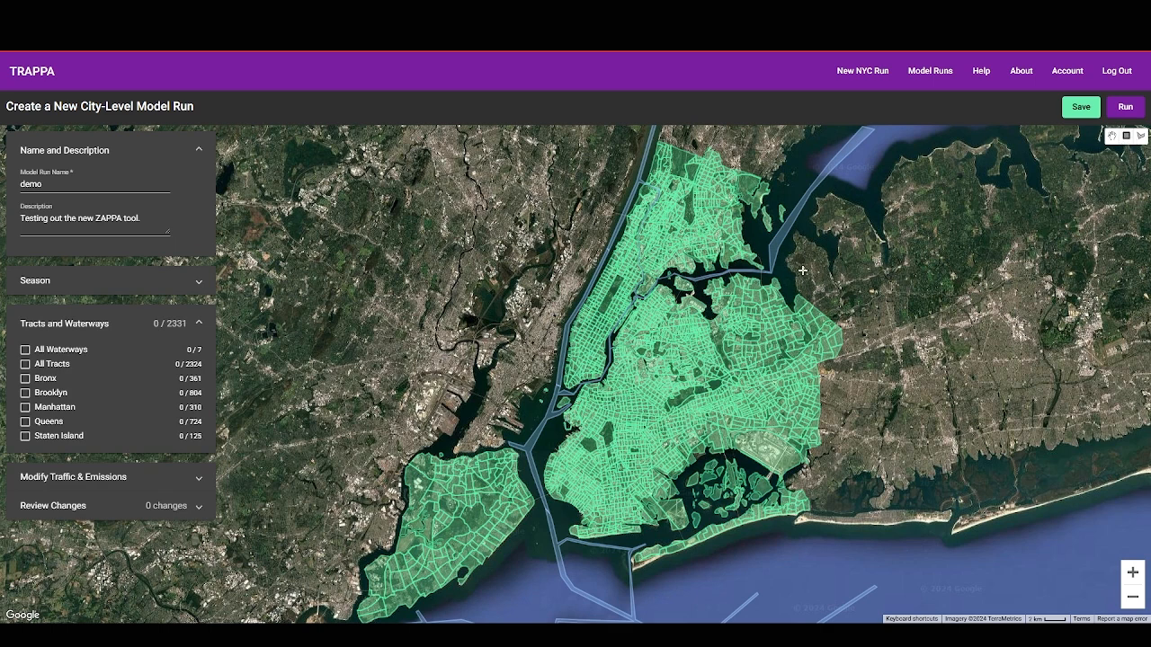
{"action": "left_click_drag", "start_coordinate": [801, 290], "coordinate": [861, 349]}
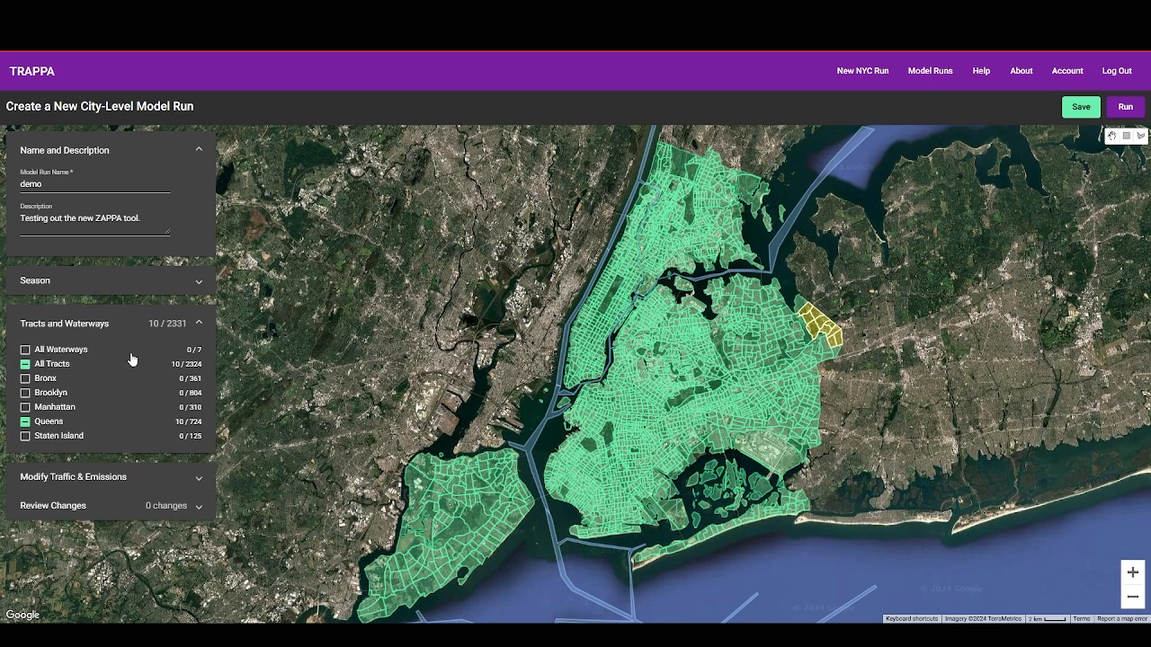
Step: Select all waterways and all tracts for the run
{"action": "left_click", "coordinate": [25, 349]}
{"action": "left_click", "coordinate": [25, 364]}
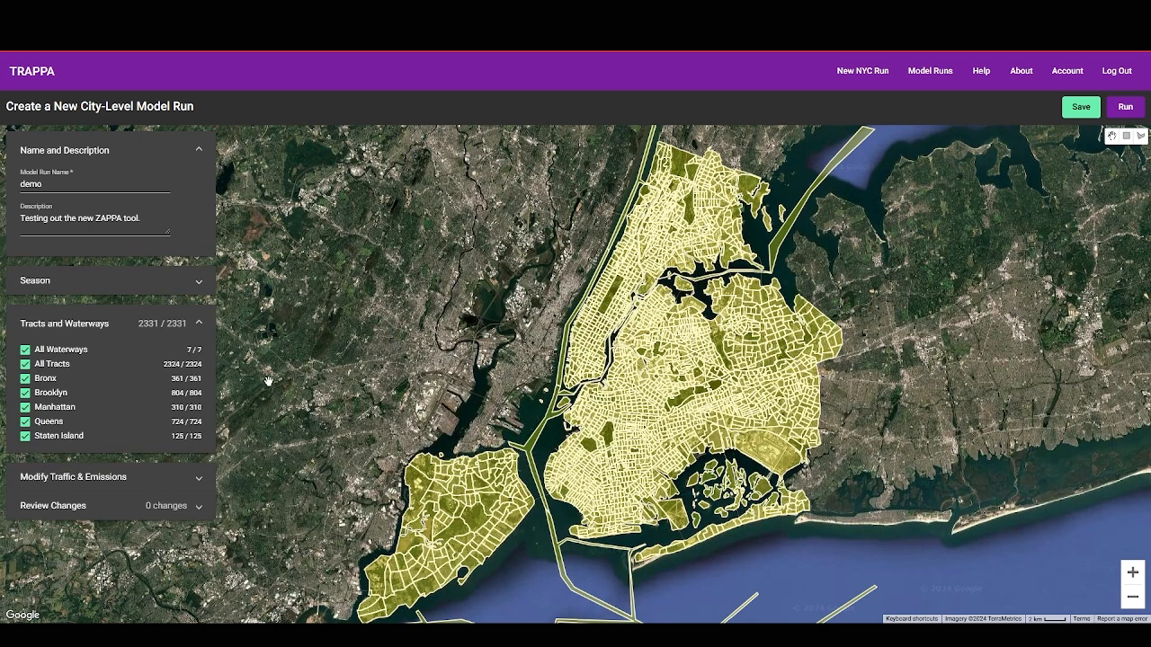
Step: Choose Off-Highway as the emission type to modify, with Marine Vessels as its Tier 2 category
{"action": "left_click", "coordinate": [144, 484]}
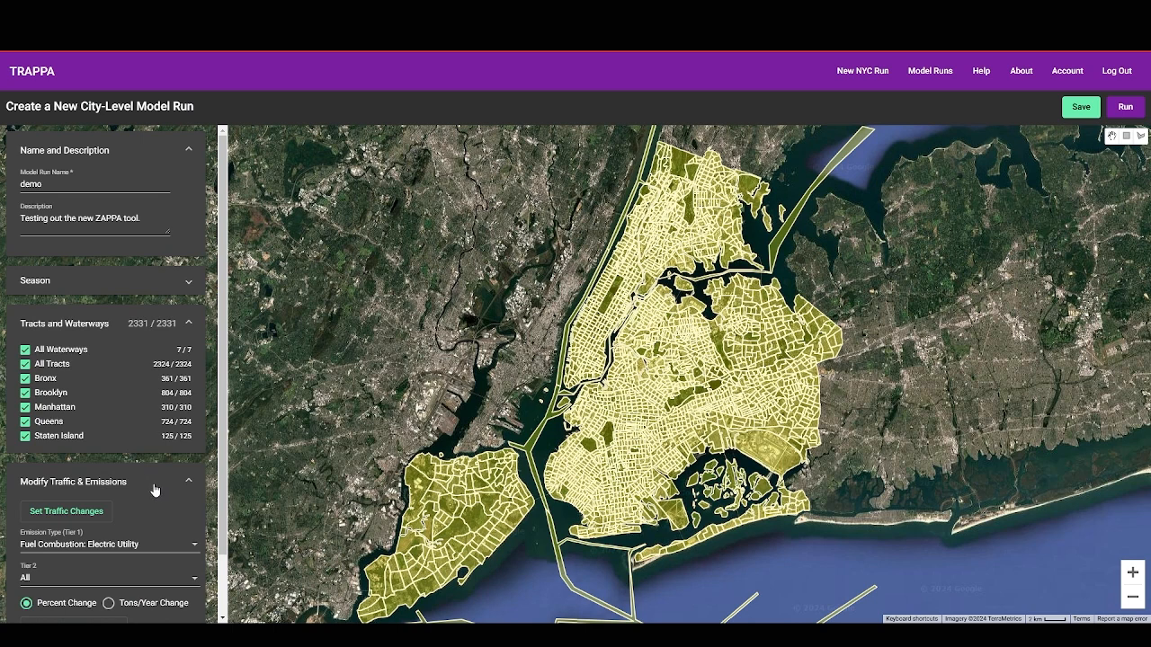
{"action": "scroll", "coordinate": [150, 485], "scroll_direction": "down", "scroll_amount": 1}
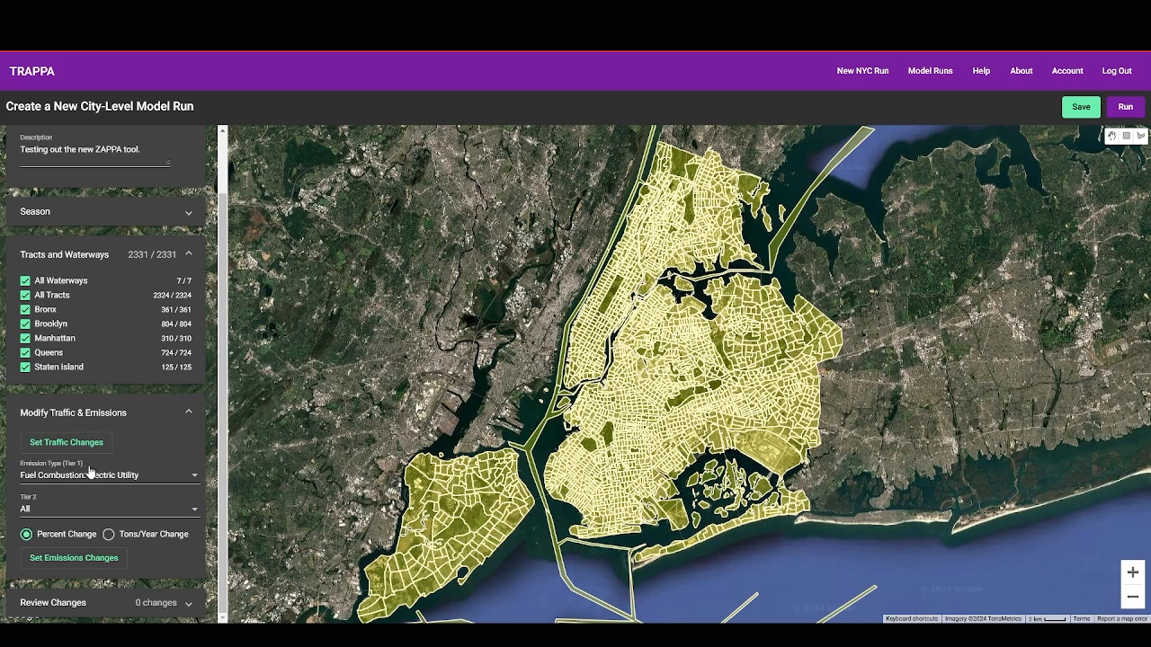
{"action": "left_click", "coordinate": [118, 476]}
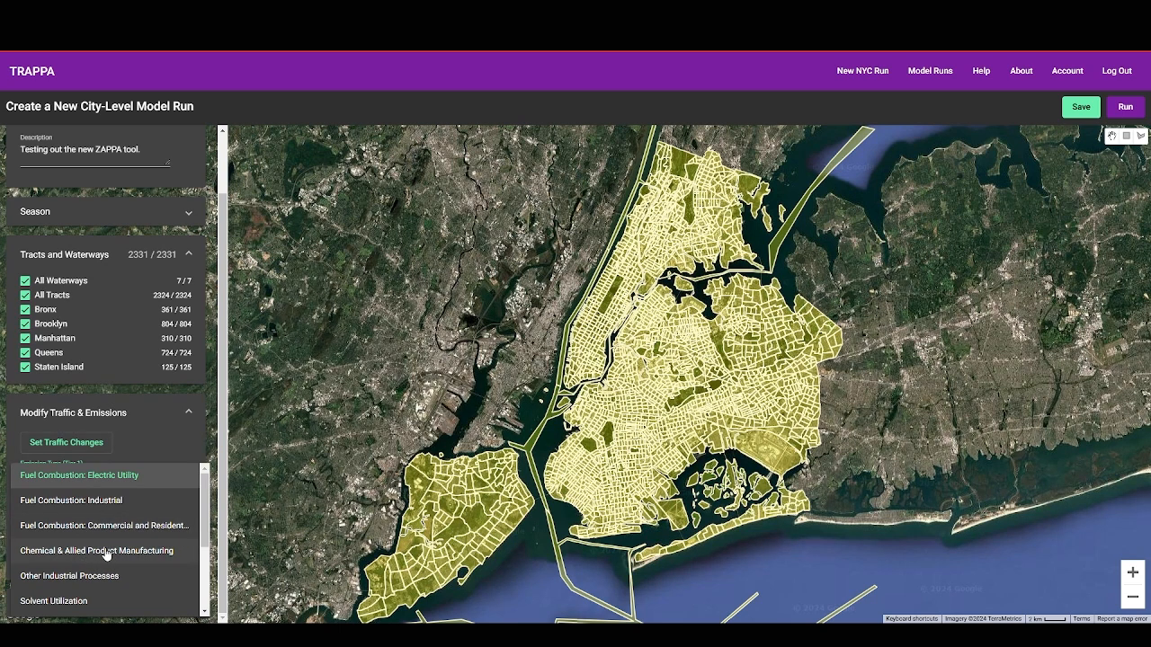
{"action": "scroll", "coordinate": [106, 552], "scroll_direction": "down", "scroll_amount": 3}
{"action": "scroll", "coordinate": [95, 545], "scroll_direction": "up", "scroll_amount": 2}
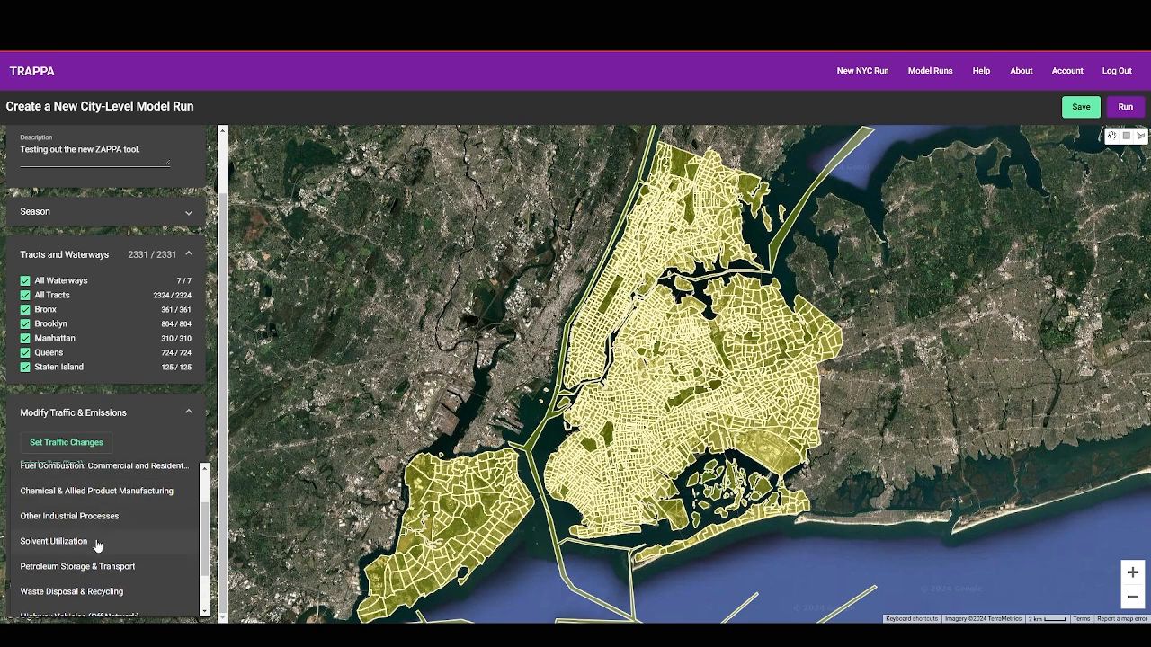
{"action": "scroll", "coordinate": [110, 546], "scroll_direction": "down", "scroll_amount": 2}
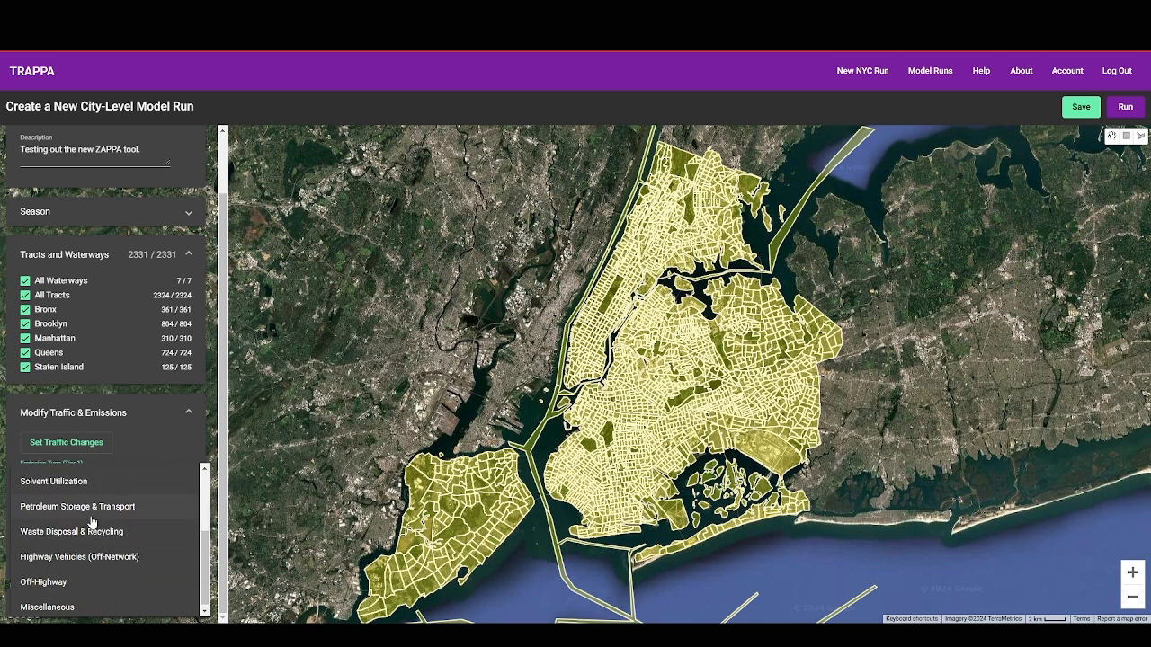
{"action": "left_click", "coordinate": [67, 584]}
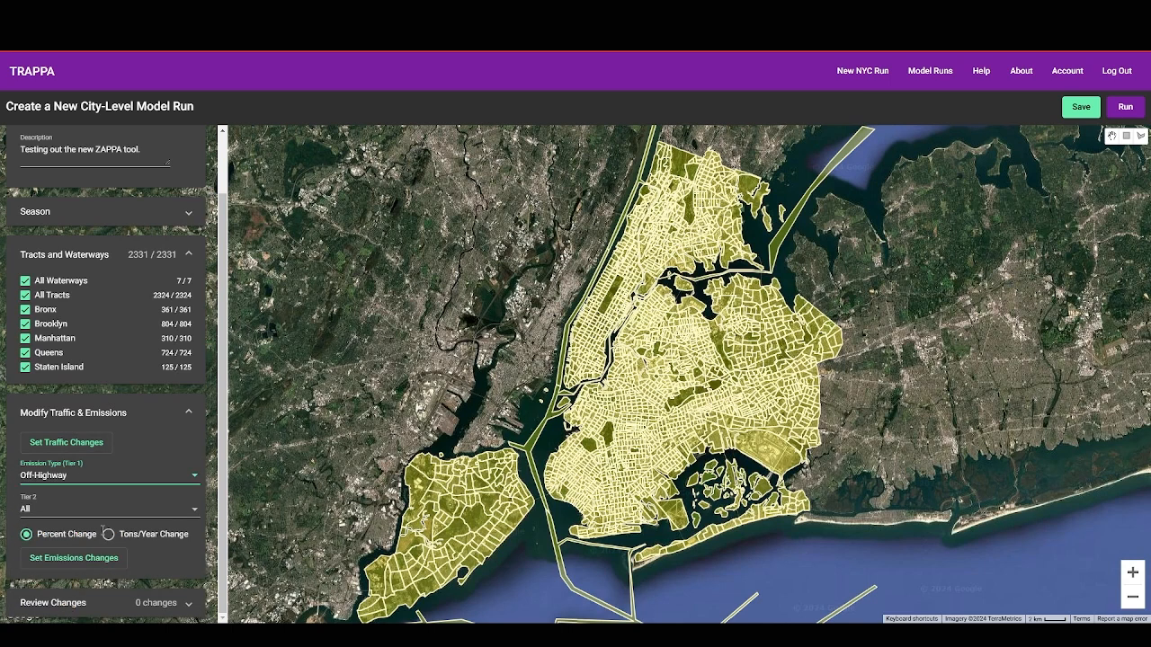
{"action": "left_click", "coordinate": [118, 512]}
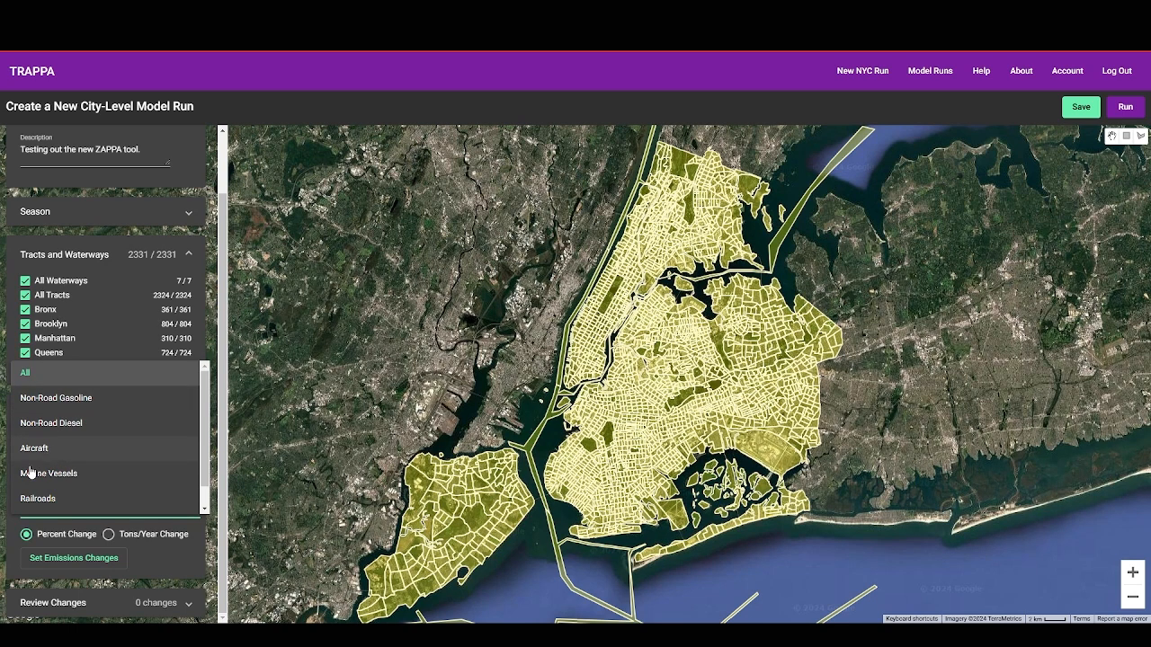
{"action": "left_click", "coordinate": [72, 475]}
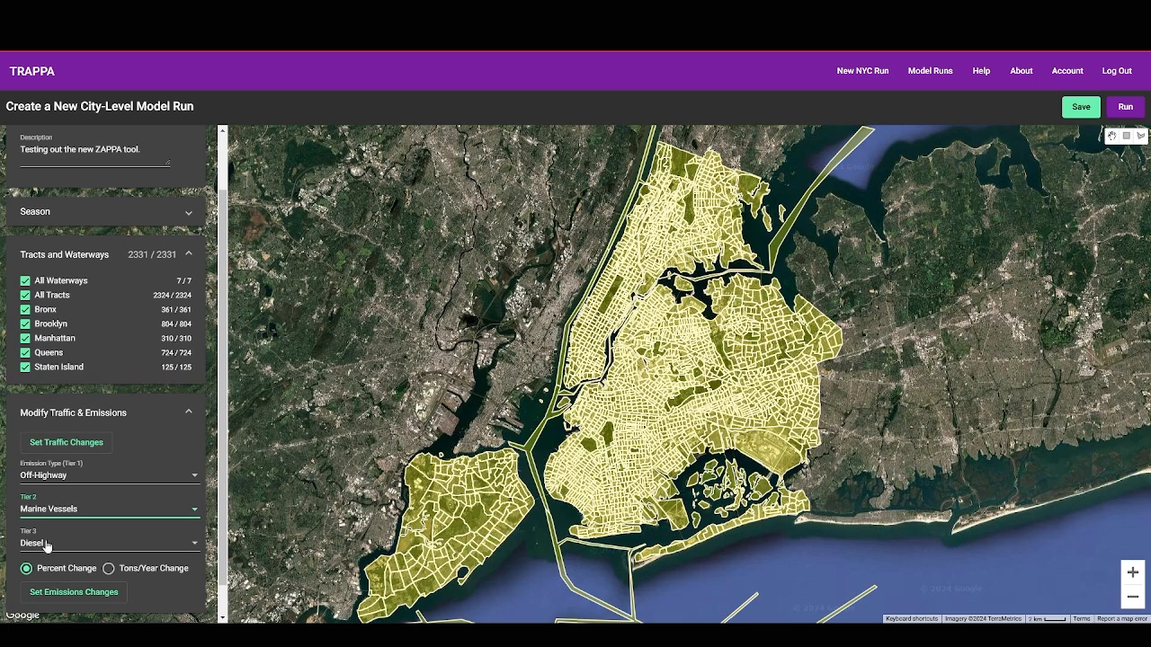
Step: Set a -20 percent change for NOx, PM2.5, SO2 and VOC emissions from diesel marine vessels
{"action": "left_click", "coordinate": [72, 591]}
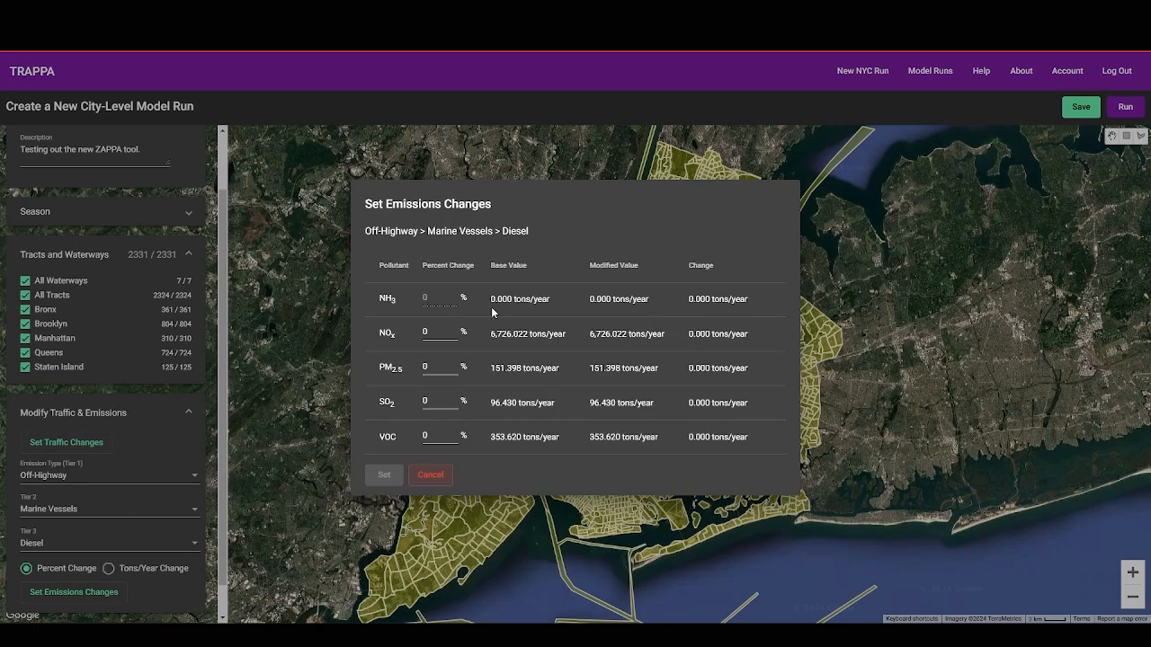
{"action": "left_click", "coordinate": [424, 331]}
{"action": "left_click", "coordinate": [429, 366]}
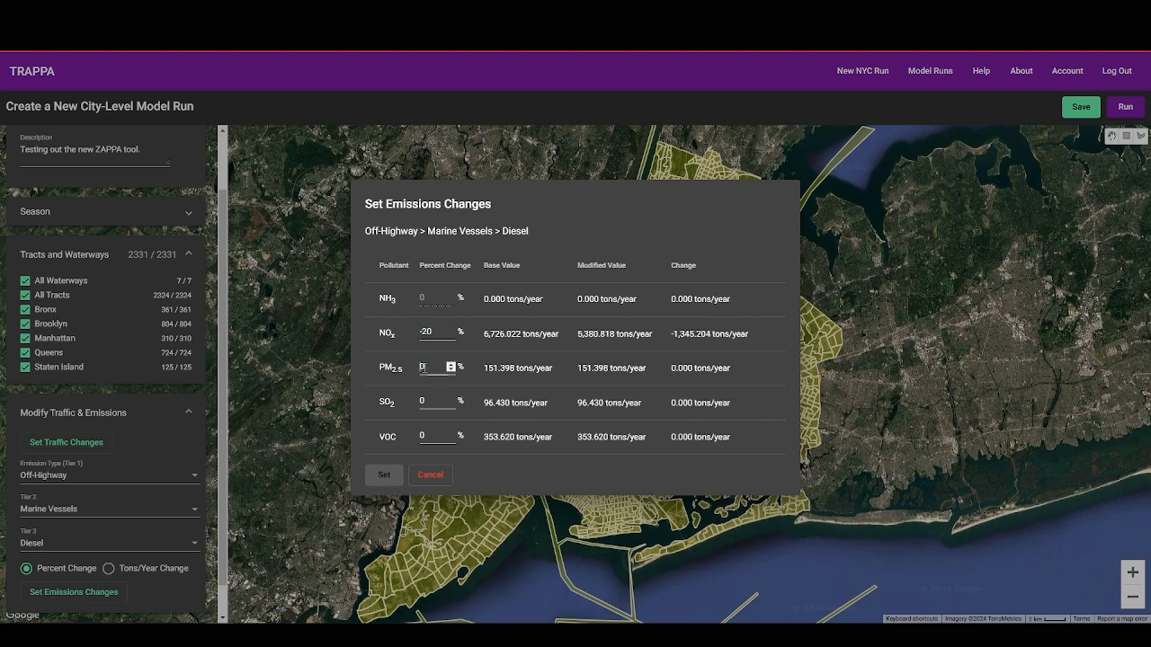
{"action": "type", "text": "-20"}
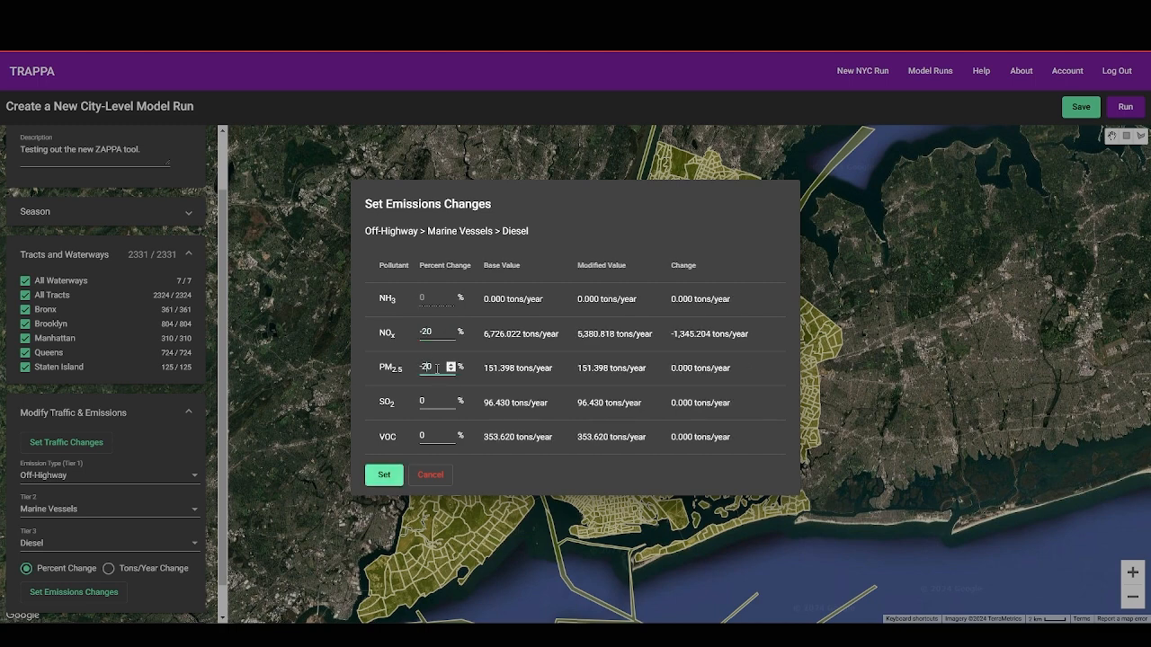
{"action": "left_click", "coordinate": [435, 401]}
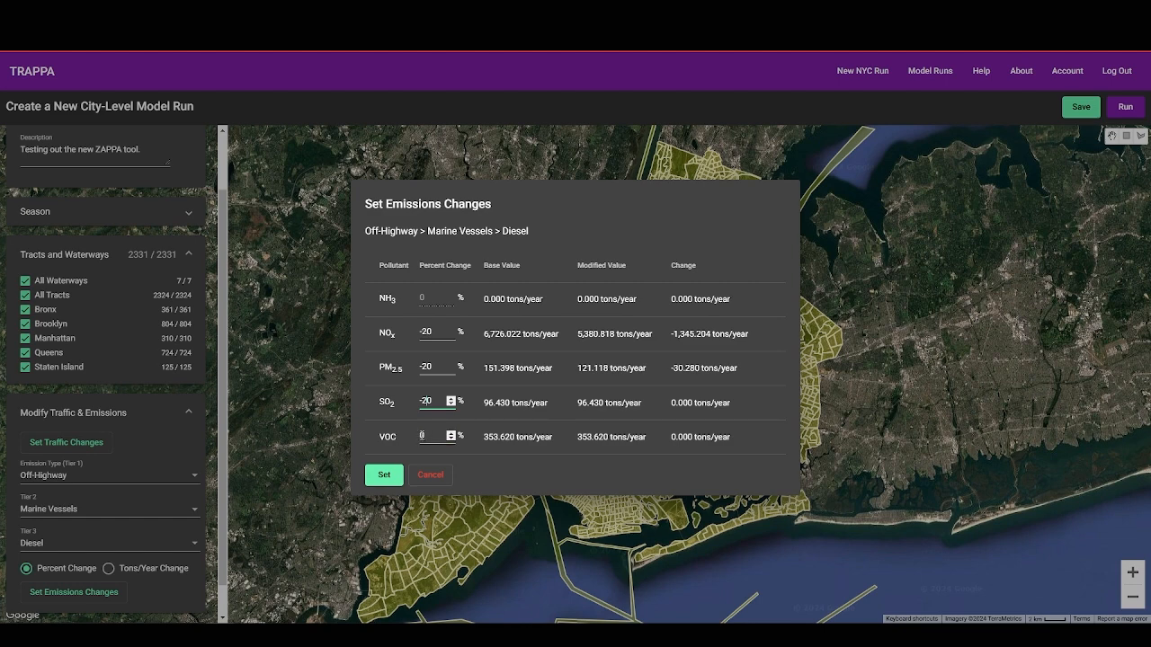
{"action": "left_click", "coordinate": [421, 437]}
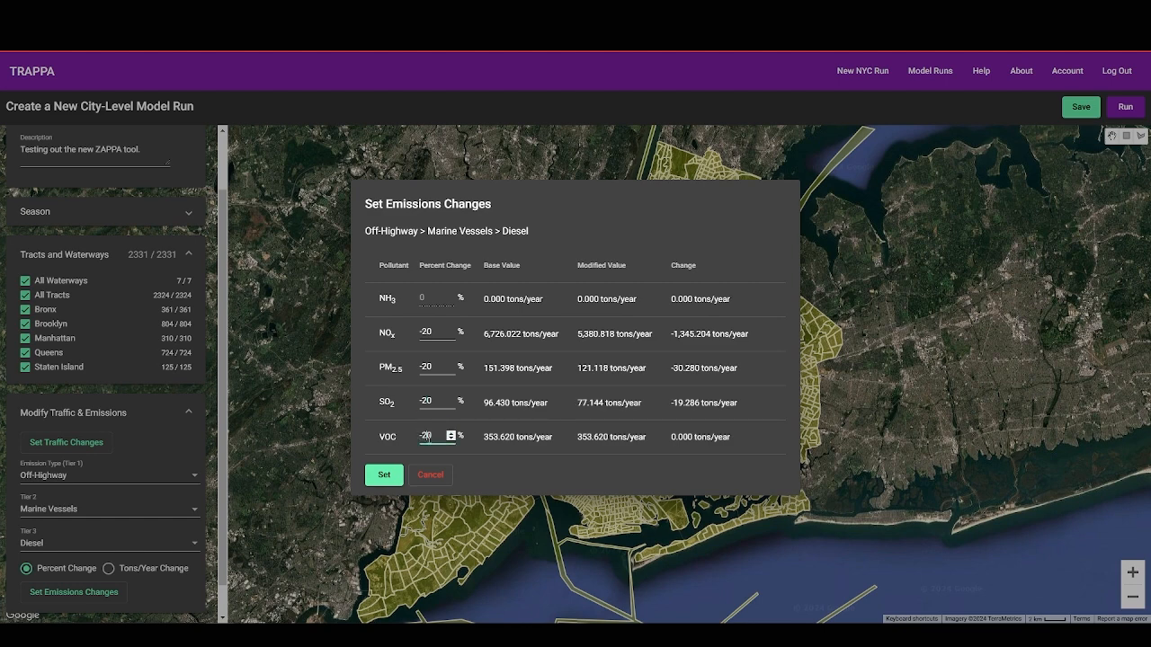
{"action": "left_click", "coordinate": [518, 431]}
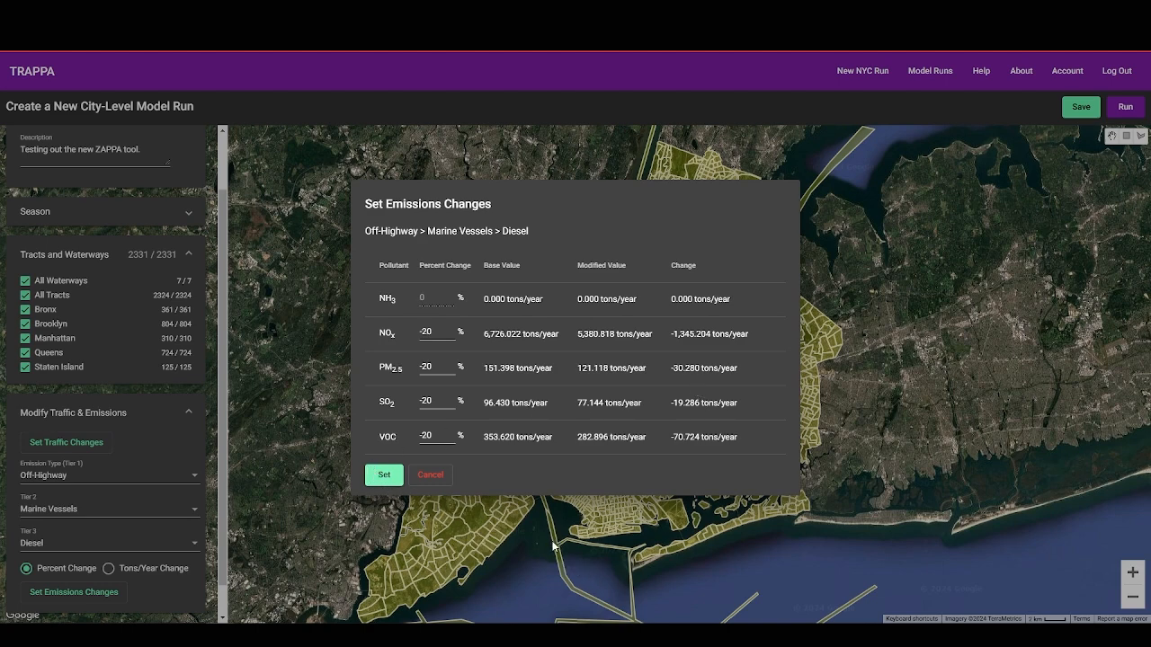
{"action": "left_click", "coordinate": [383, 473]}
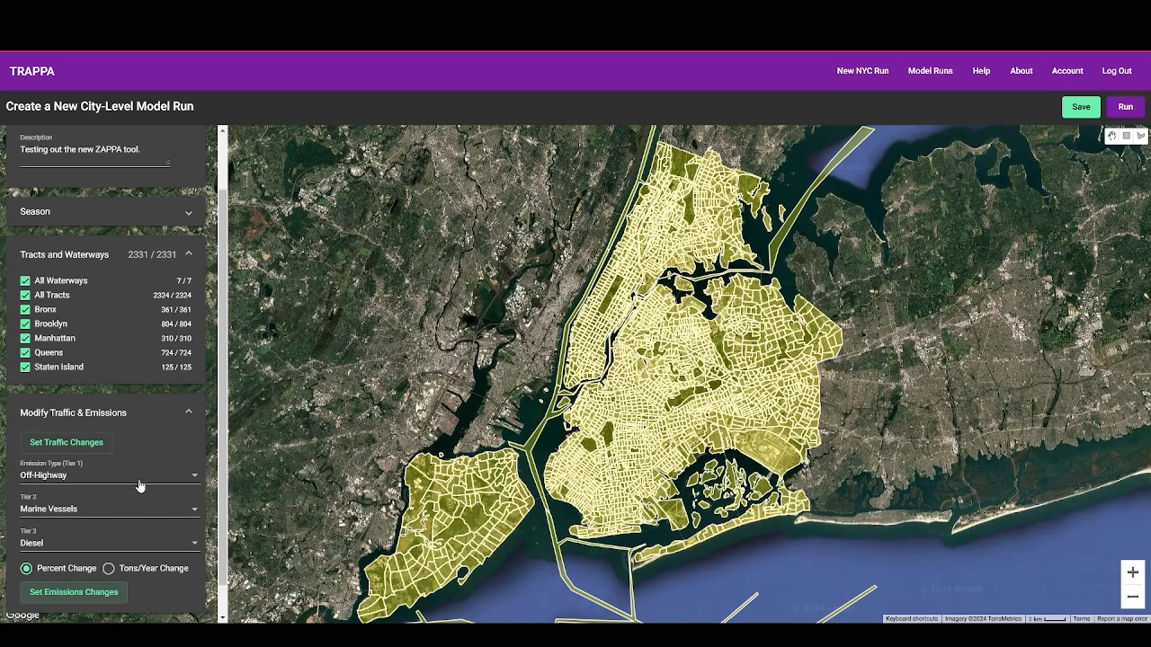
Step: Add a fuel type traffic change that switches 50% of gasoline cars to electric
{"action": "left_click", "coordinate": [106, 445]}
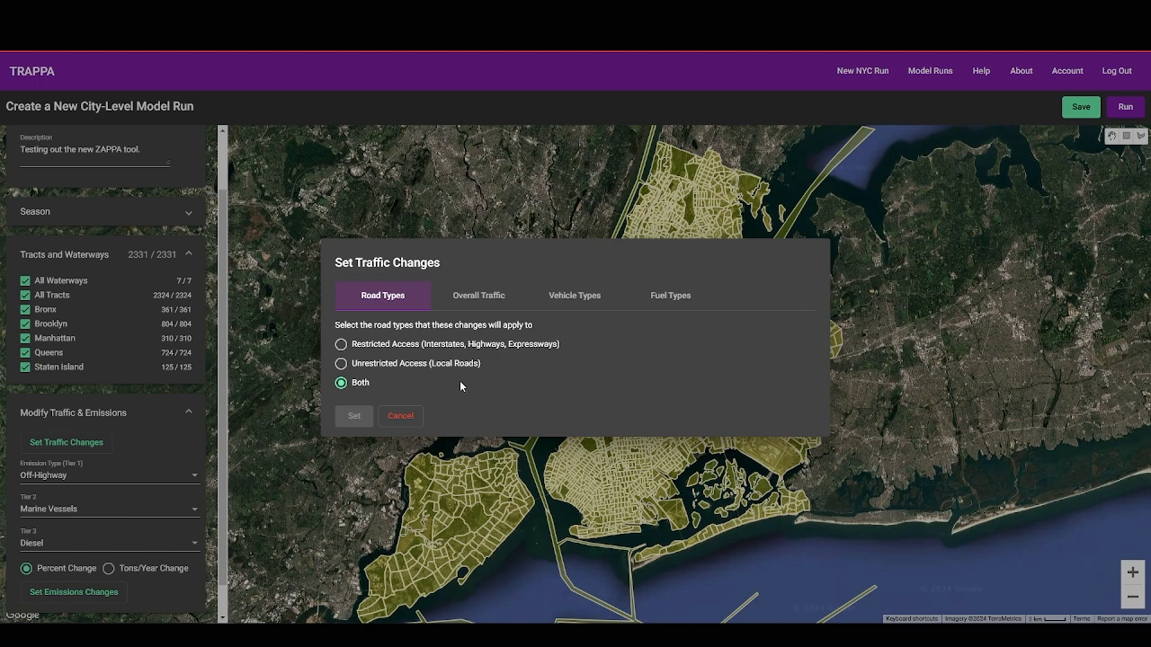
{"action": "left_click", "coordinate": [475, 296]}
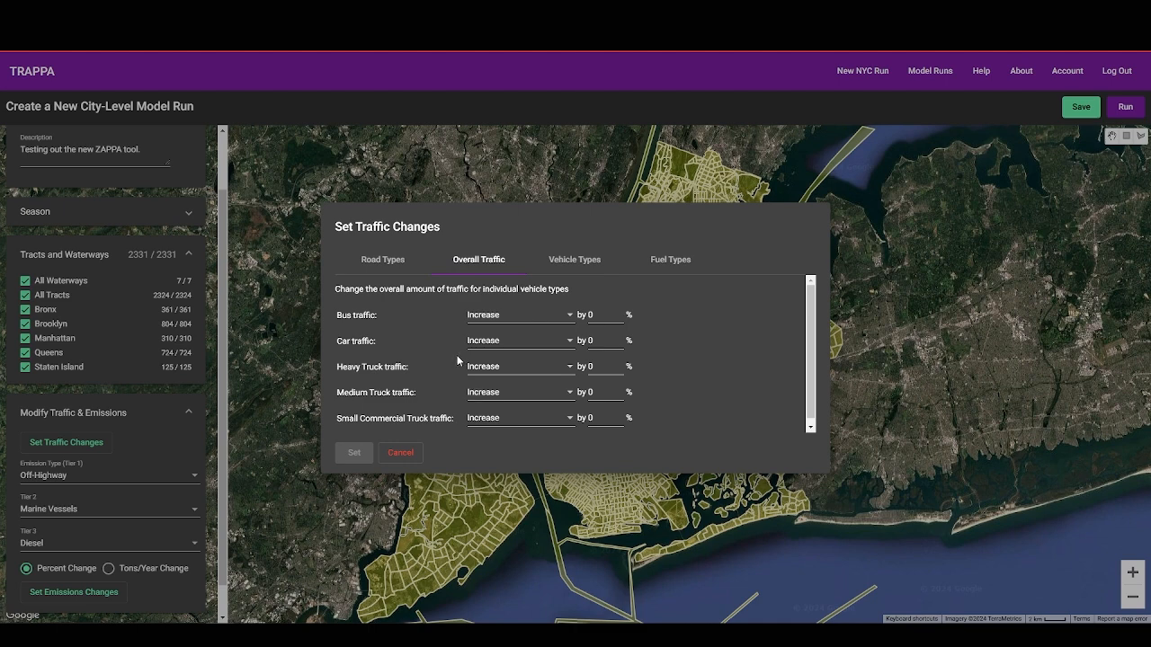
{"action": "left_click", "coordinate": [578, 260]}
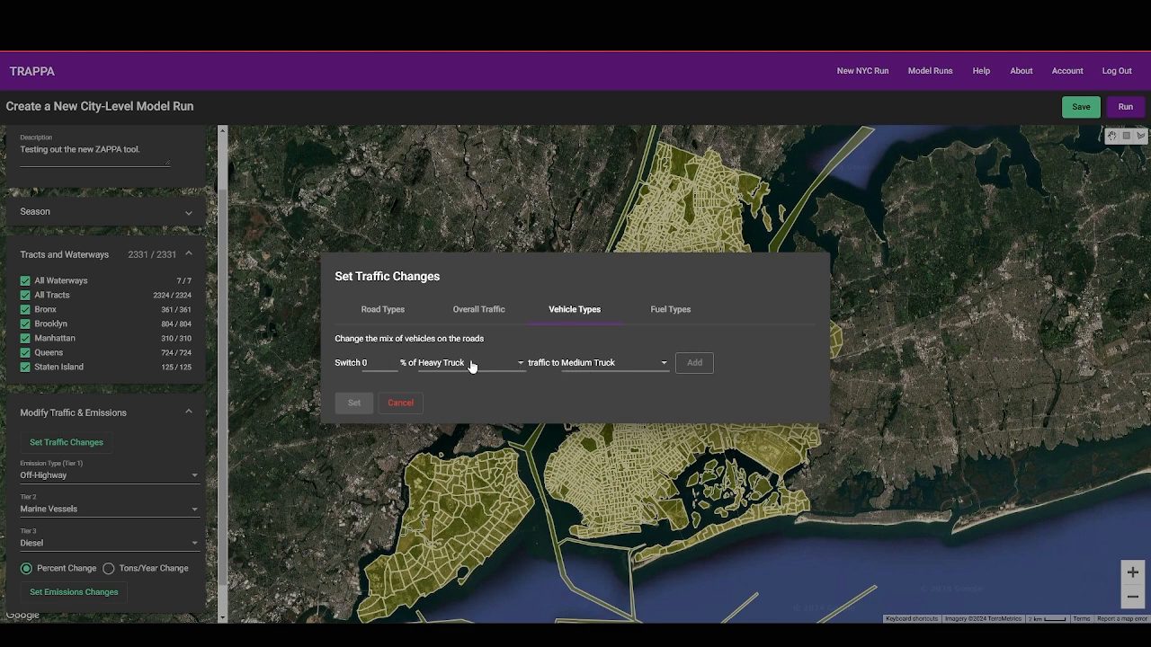
{"action": "left_click", "coordinate": [673, 310]}
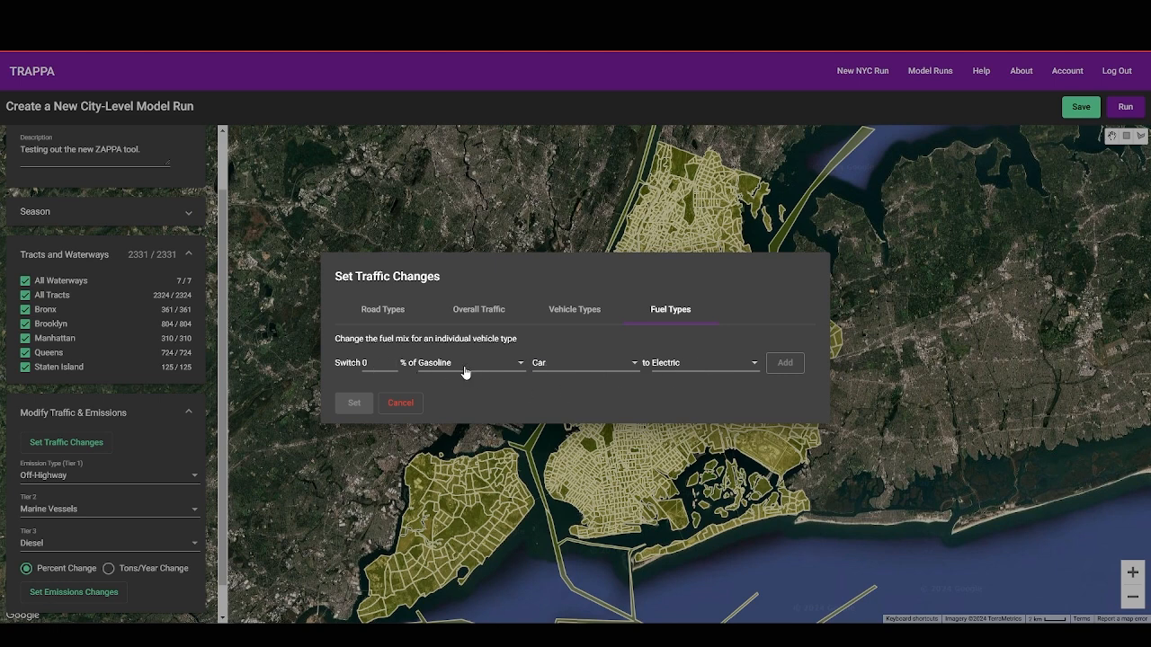
{"action": "left_click", "coordinate": [374, 365]}
{"action": "type", "text": "50"}
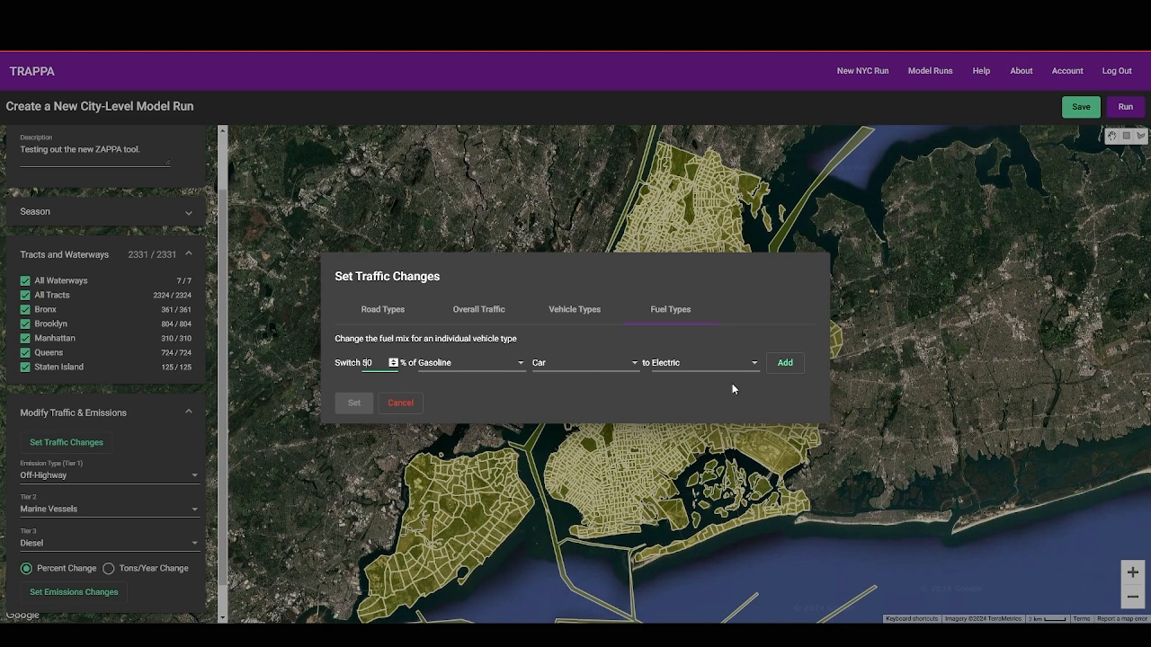
{"action": "left_click", "coordinate": [780, 363]}
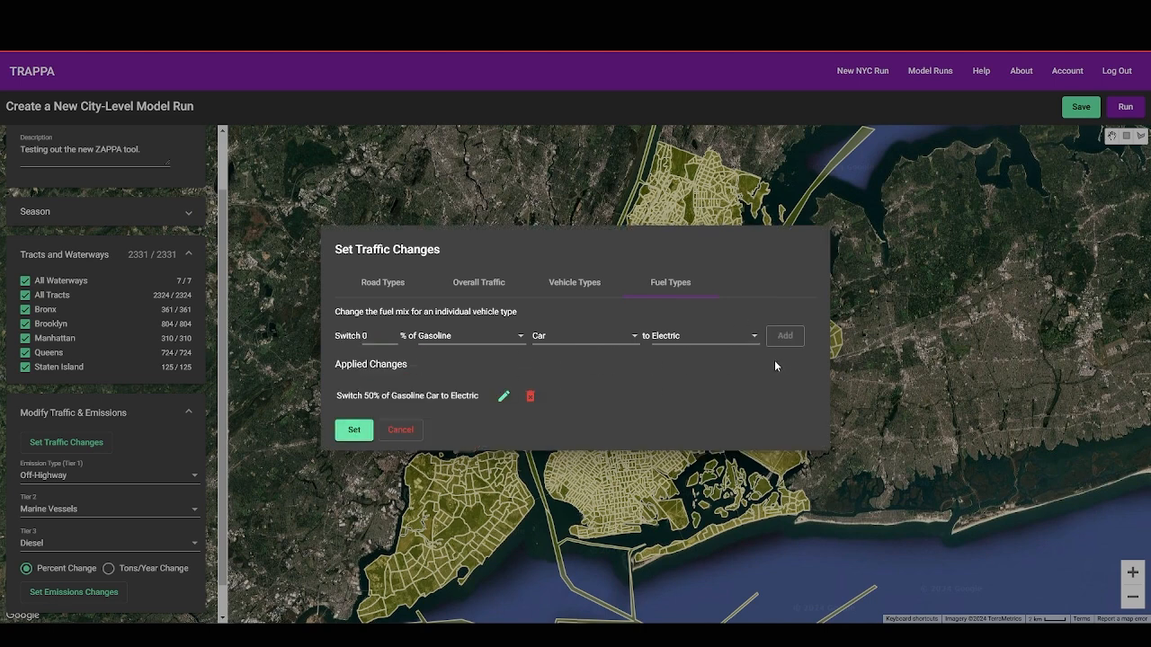
Step: Add a fuel change switching 50% of diesel cars to electric
{"action": "left_click", "coordinate": [368, 336]}
{"action": "type", "text": "50"}
{"action": "left_click", "coordinate": [463, 341]}
{"action": "left_click", "coordinate": [447, 363]}
{"action": "left_click", "coordinate": [791, 335]}
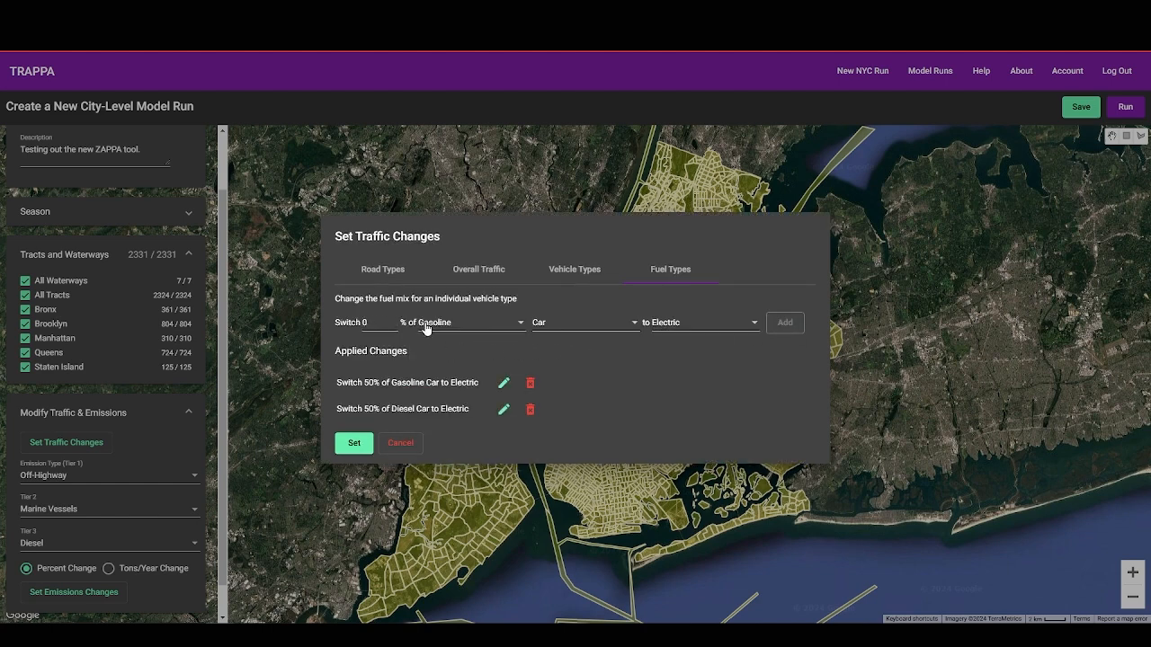
Step: Add a fuel change switching 50% of gasoline buses to electric
{"action": "type", "text": "50"}
{"action": "left_click", "coordinate": [547, 326]}
{"action": "left_click", "coordinate": [550, 300]}
{"action": "left_click", "coordinate": [781, 324]}
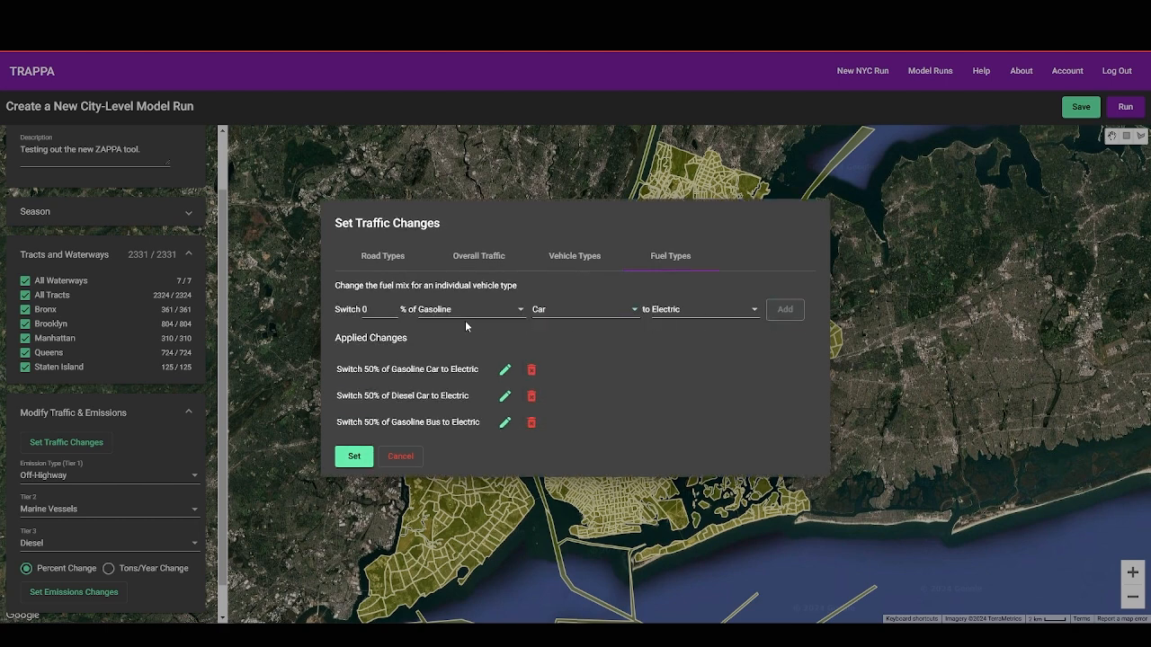
Step: Add a fuel change switching 50% of diesel buses to electric
{"action": "type", "text": "50"}
{"action": "left_click", "coordinate": [446, 316]}
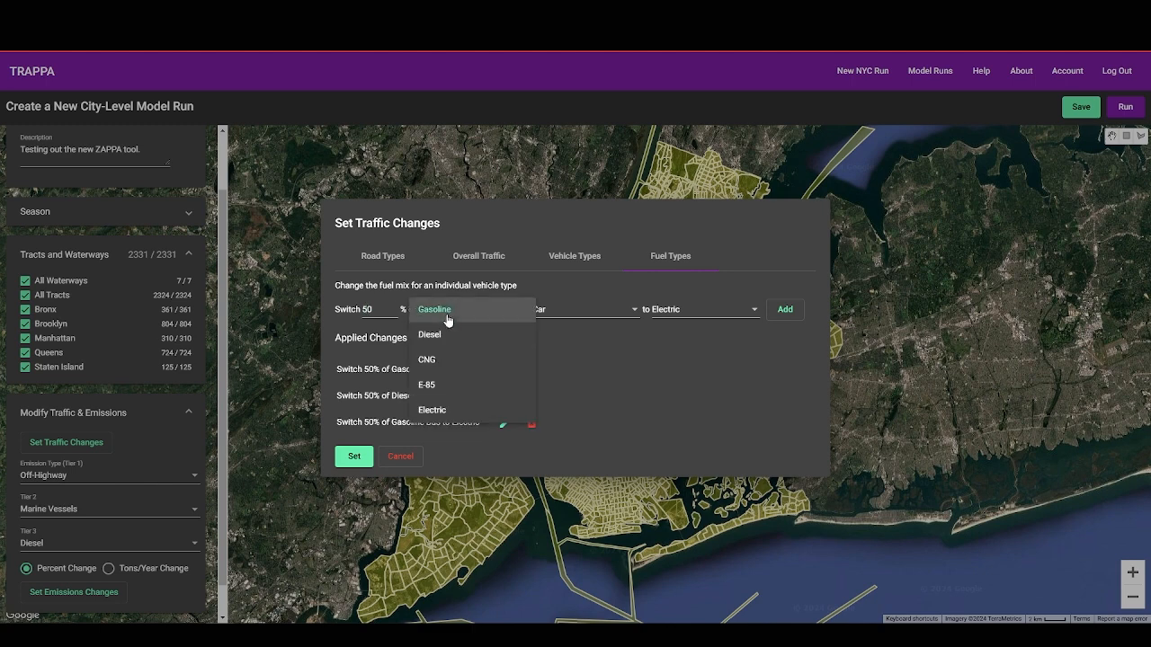
{"action": "left_click", "coordinate": [434, 334]}
{"action": "left_click", "coordinate": [558, 310]}
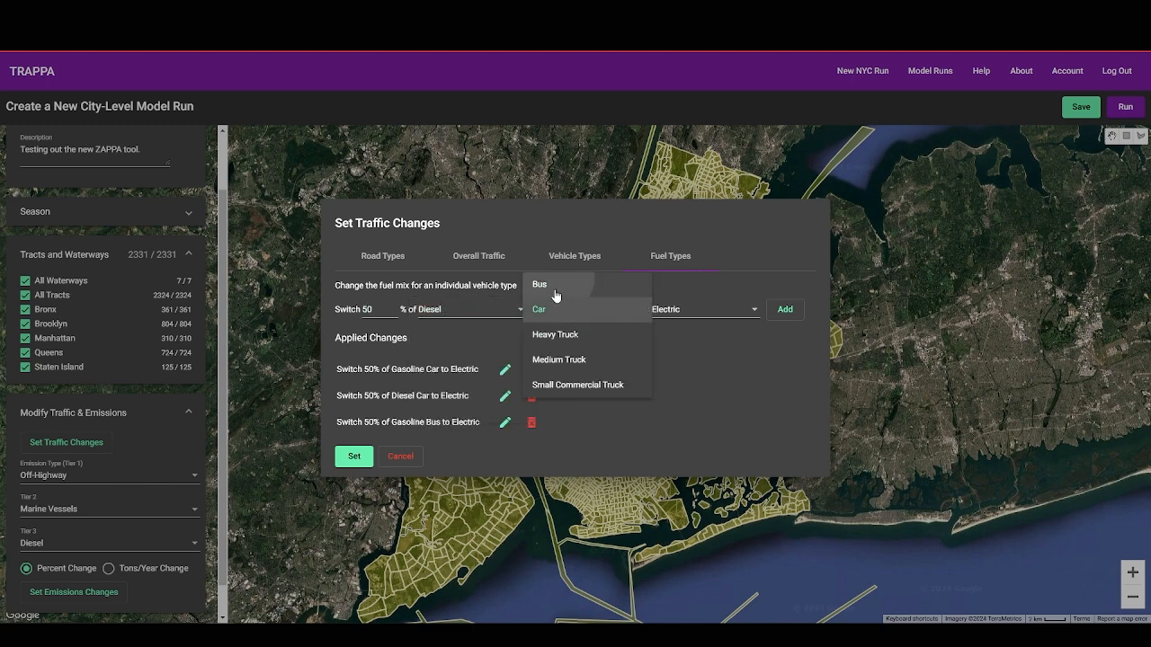
{"action": "left_click", "coordinate": [553, 286]}
{"action": "left_click", "coordinate": [775, 309]}
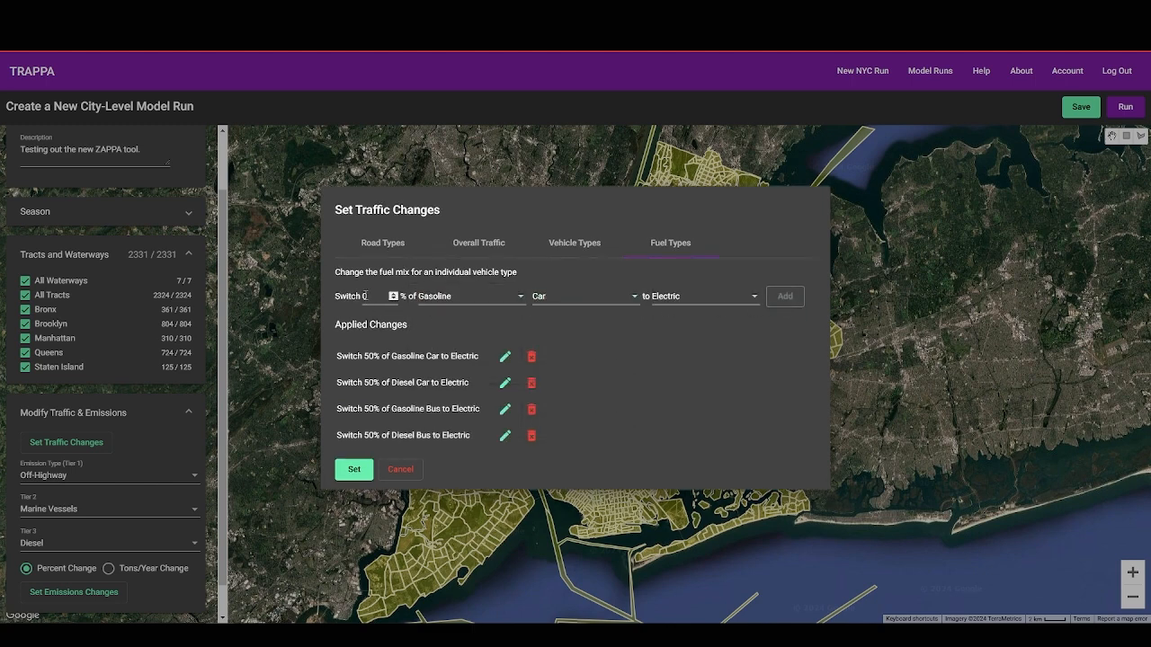
Step: Add a fuel change switching 50% of gasoline heavy trucks to electric
{"action": "left_click", "coordinate": [364, 296]}
{"action": "type", "text": "50"}
{"action": "left_click", "coordinate": [547, 304]}
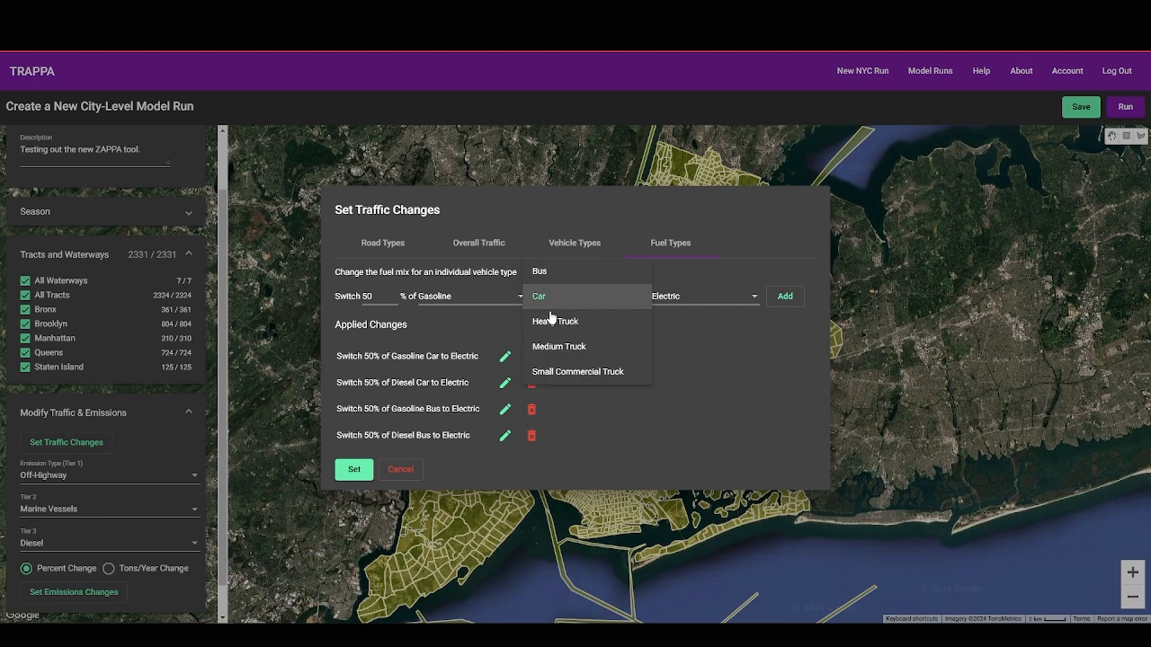
{"action": "left_click", "coordinate": [551, 320]}
{"action": "left_click", "coordinate": [782, 296]}
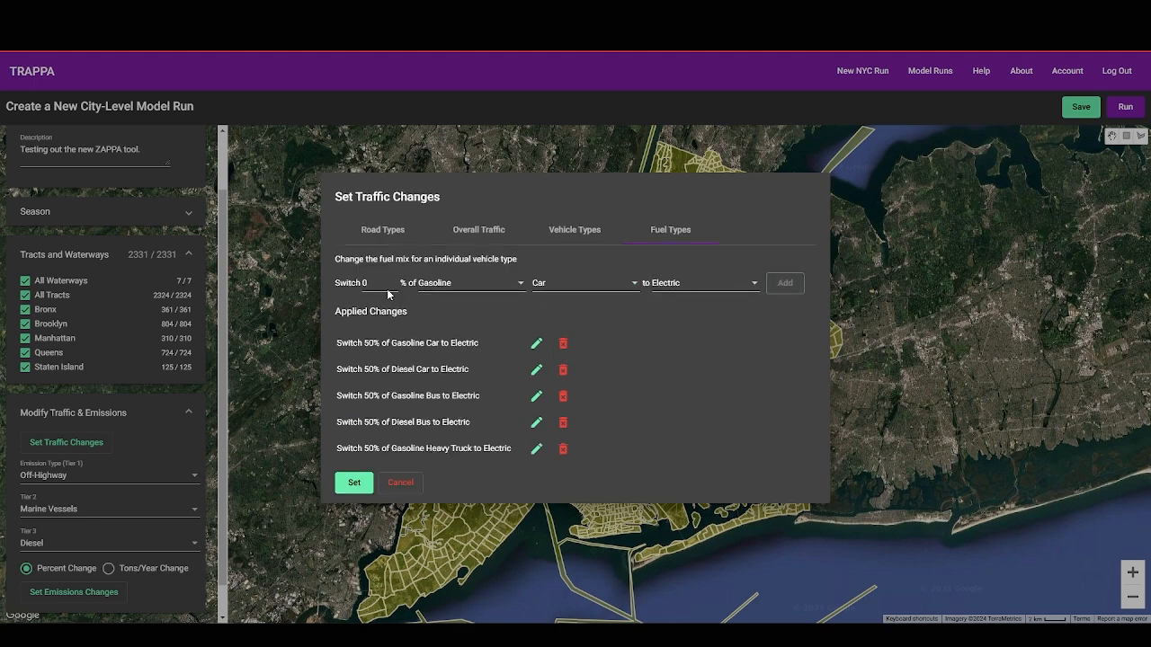
Step: Add a fuel change switching 50% of diesel heavy trucks to electric
{"action": "left_click", "coordinate": [387, 284]}
{"action": "type", "text": "50"}
{"action": "left_click", "coordinate": [448, 286]}
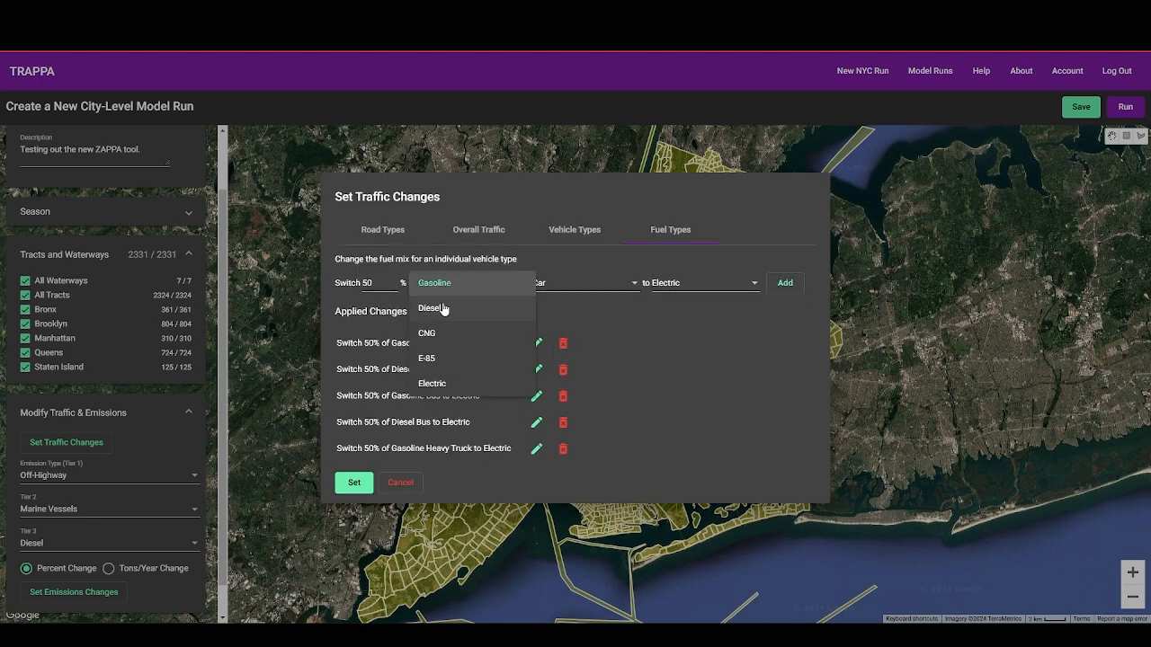
{"action": "left_click", "coordinate": [431, 308]}
{"action": "left_click", "coordinate": [555, 285]}
{"action": "left_click", "coordinate": [557, 308]}
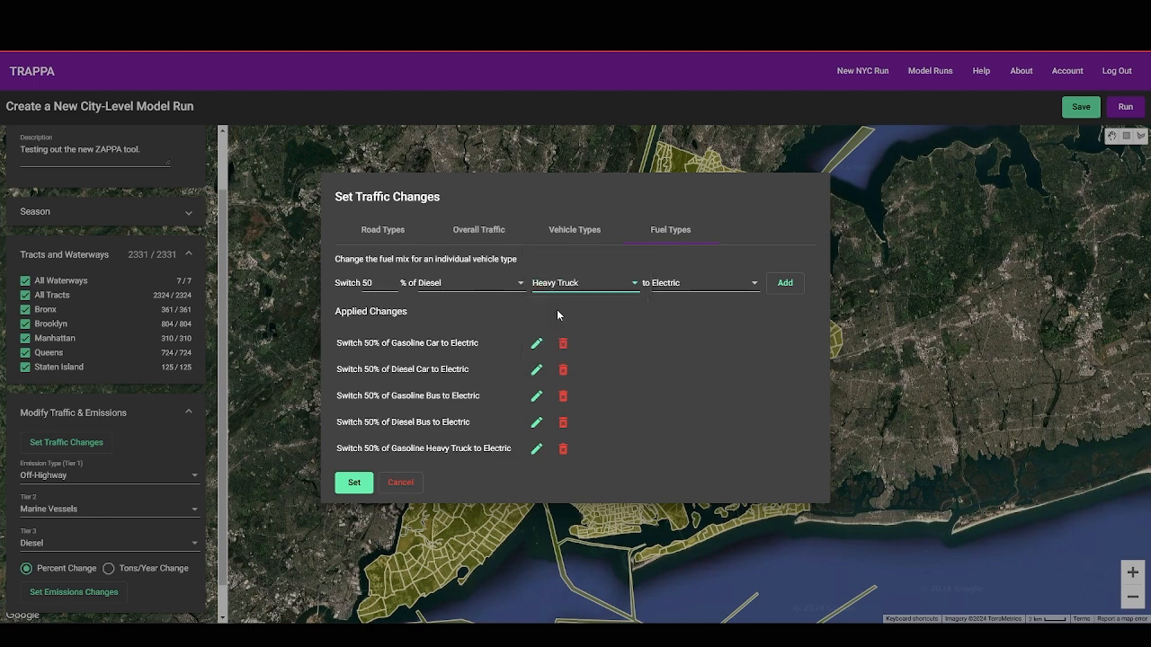
{"action": "left_click", "coordinate": [784, 286]}
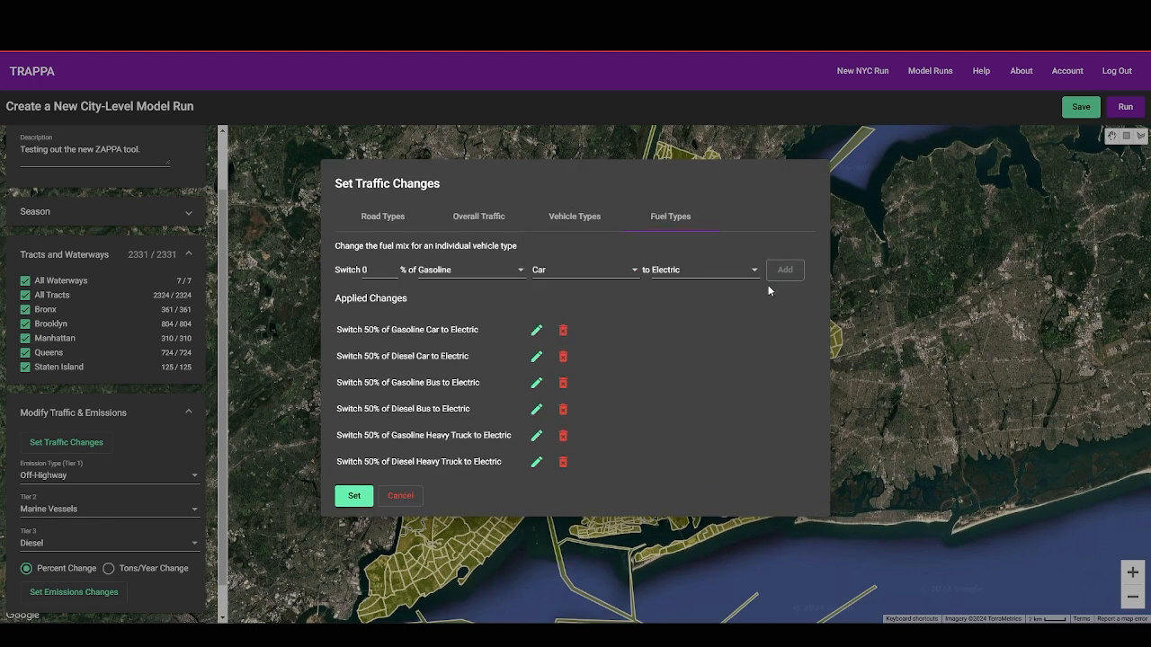
Step: Add a fuel change switching 50% of gasoline medium trucks to electric
{"action": "left_click", "coordinate": [364, 269]}
{"action": "type", "text": "50"}
{"action": "left_click", "coordinate": [449, 269]}
{"action": "left_click", "coordinate": [598, 260]}
{"action": "left_click", "coordinate": [594, 268]}
{"action": "left_click", "coordinate": [585, 320]}
{"action": "left_click", "coordinate": [784, 270]}
Step: Add a fuel change switching 50% of diesel medium trucks to electric, and apply all the traffic changes to the run
{"action": "left_click", "coordinate": [364, 257]}
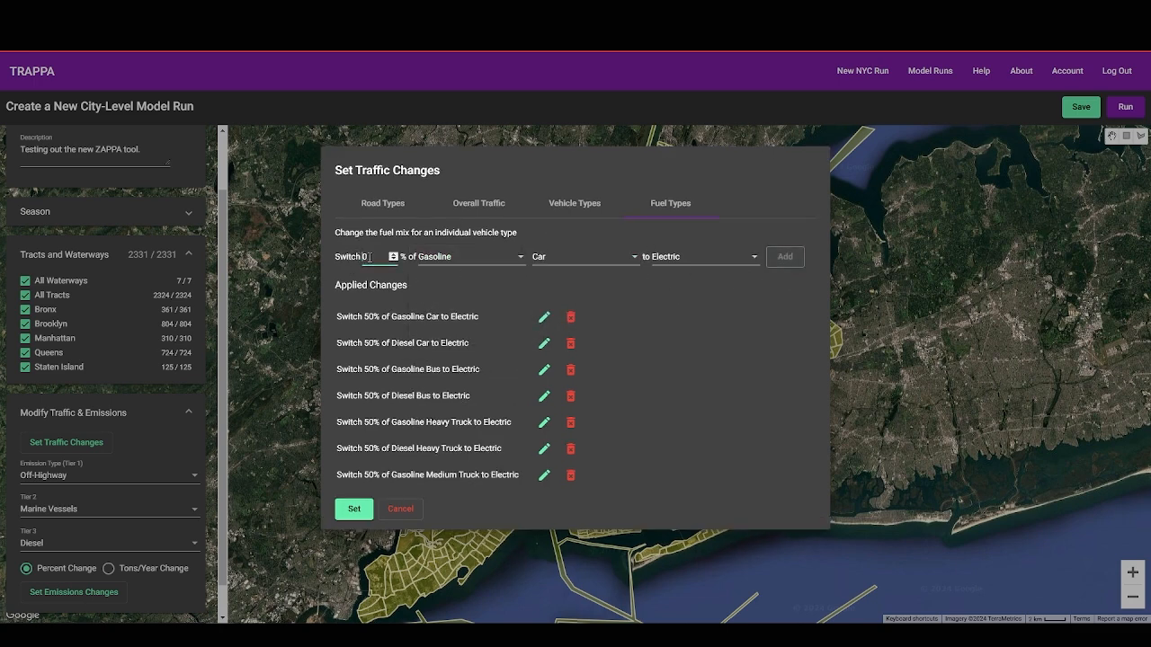
{"action": "type", "text": "50"}
{"action": "left_click", "coordinate": [447, 263]}
{"action": "left_click", "coordinate": [449, 282]}
{"action": "left_click", "coordinate": [590, 267]}
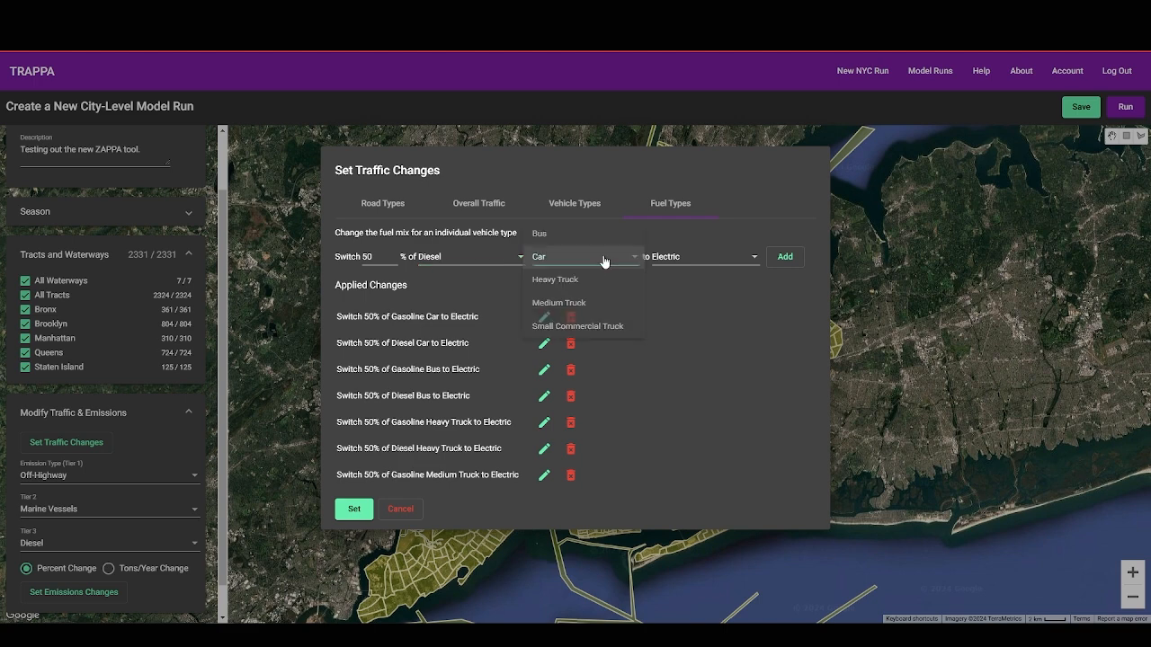
{"action": "left_click", "coordinate": [581, 306]}
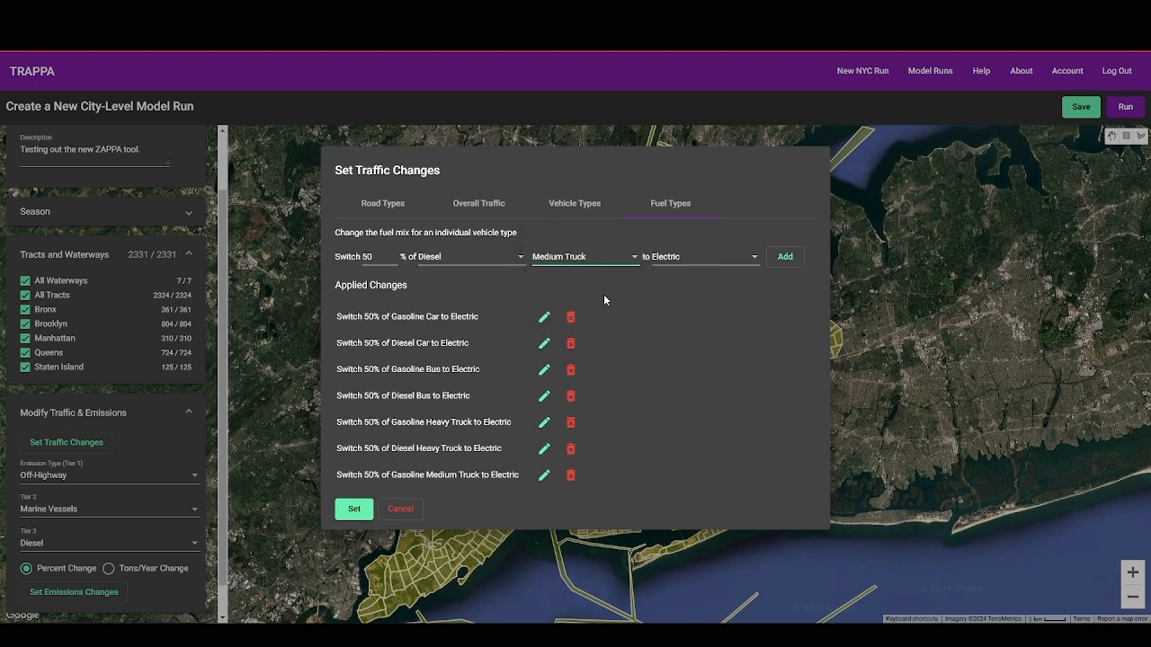
{"action": "left_click", "coordinate": [771, 261]}
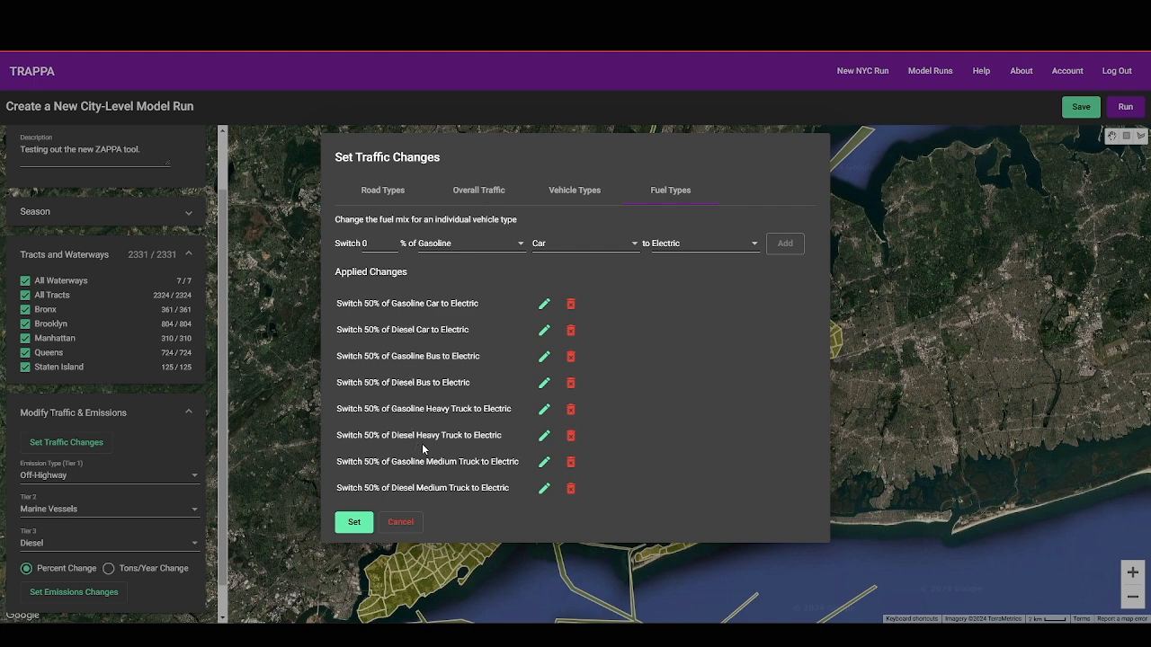
{"action": "left_click", "coordinate": [354, 522]}
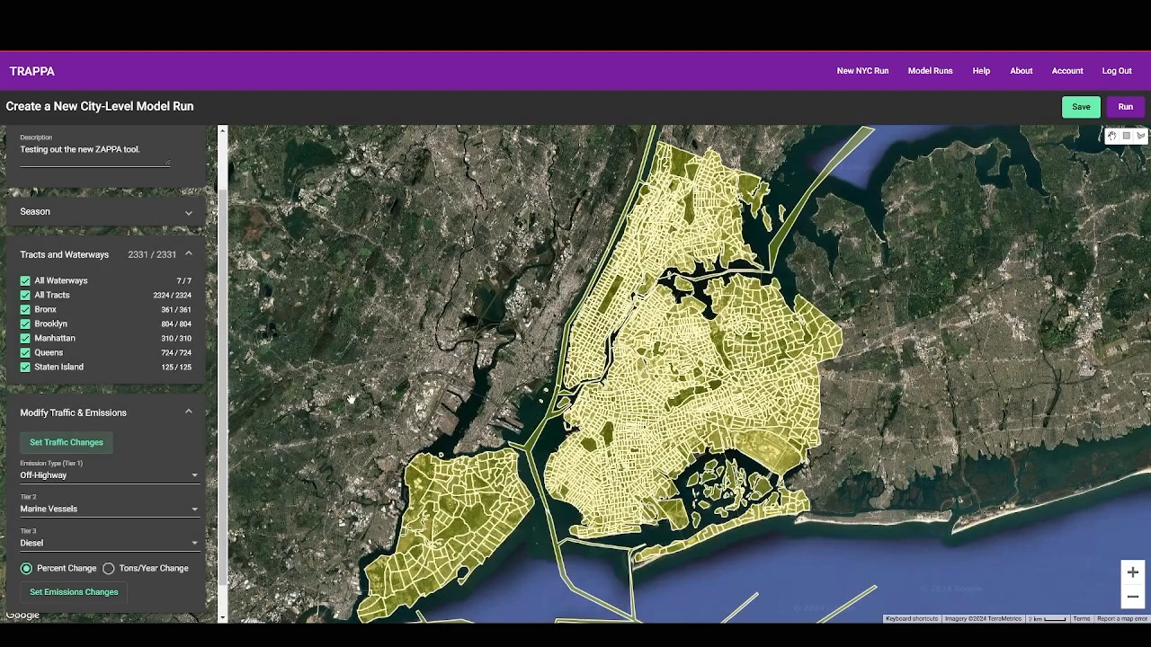
Step: Review the details of the run's emission change and its traffic change
{"action": "left_click_drag", "start_coordinate": [224, 393], "coordinate": [224, 414]}
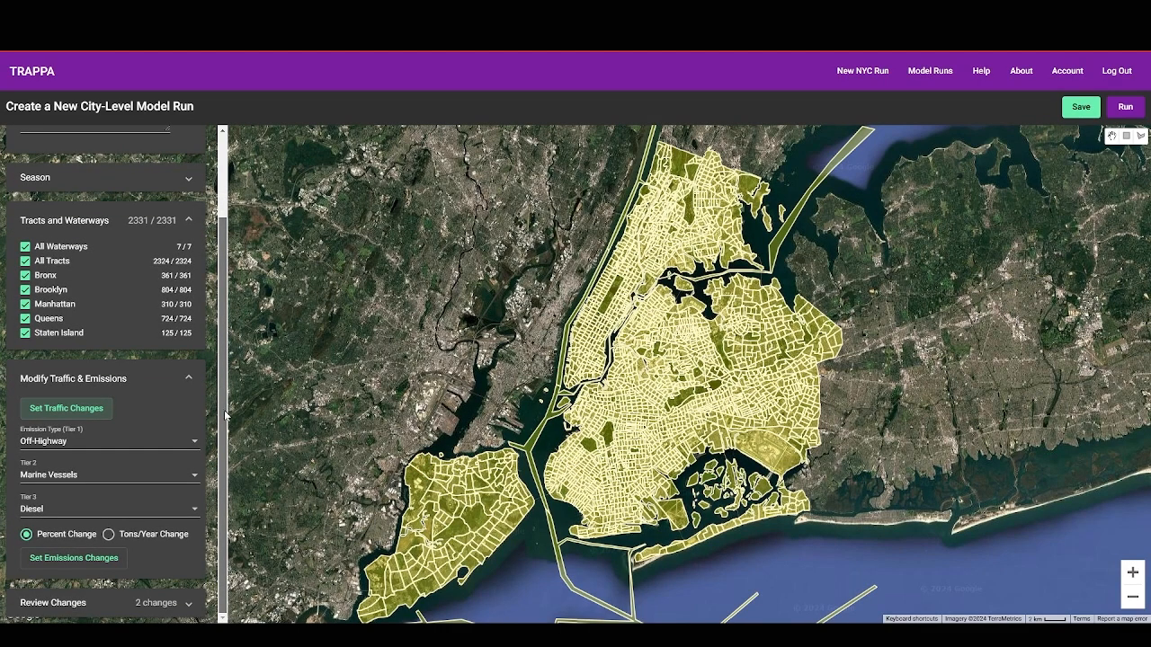
{"action": "left_click", "coordinate": [144, 605]}
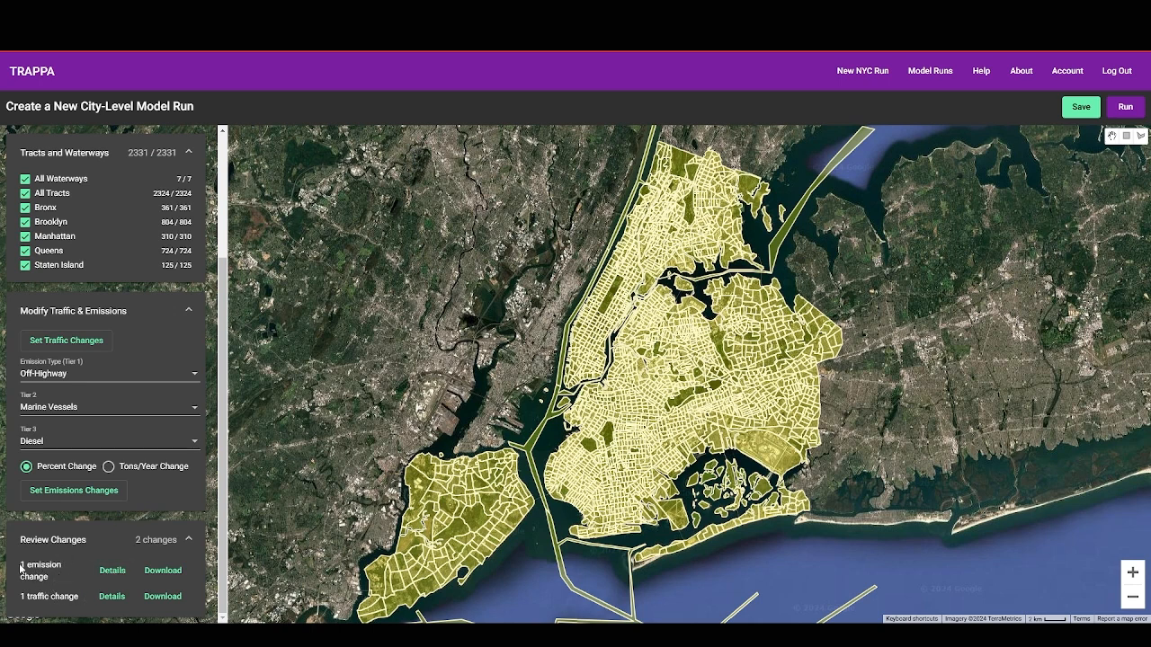
{"action": "left_click", "coordinate": [107, 576]}
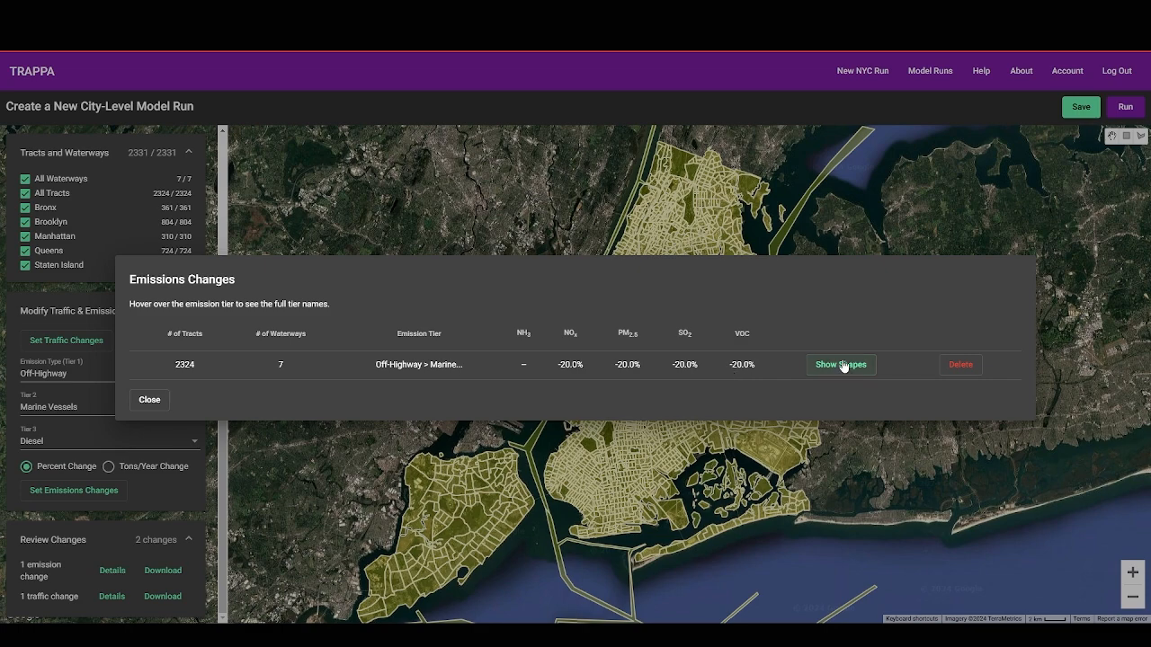
{"action": "left_click", "coordinate": [150, 402]}
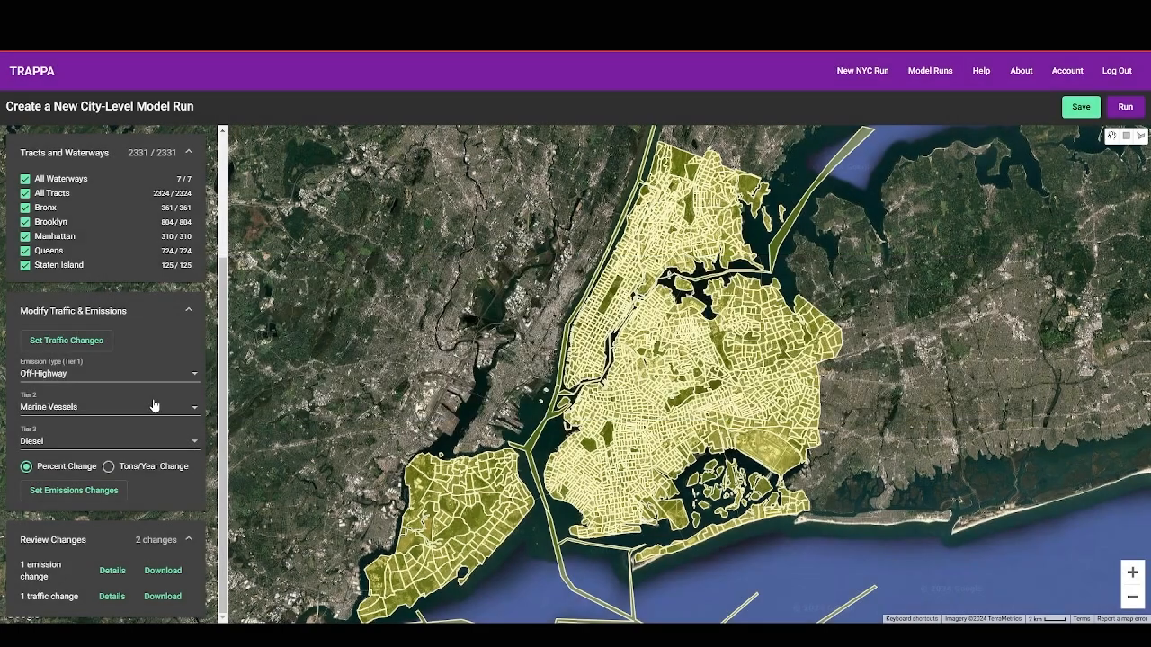
{"action": "left_click", "coordinate": [104, 599]}
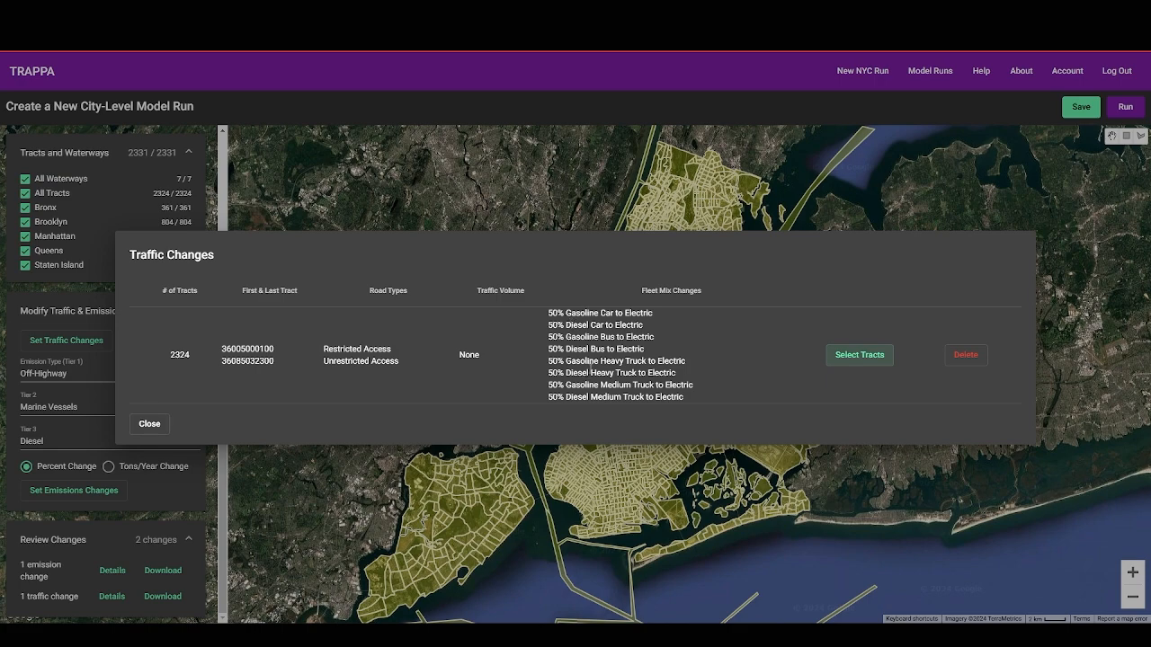
{"action": "left_click", "coordinate": [150, 424]}
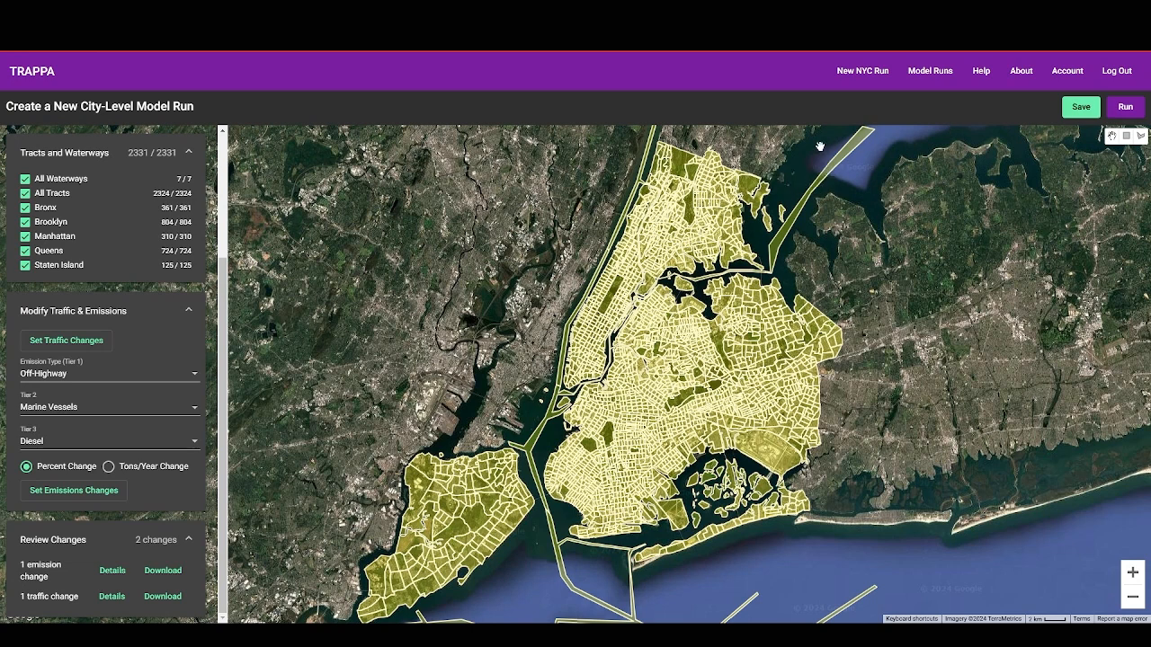
Step: Save the model run and submit it for processing
{"action": "left_click", "coordinate": [1078, 108]}
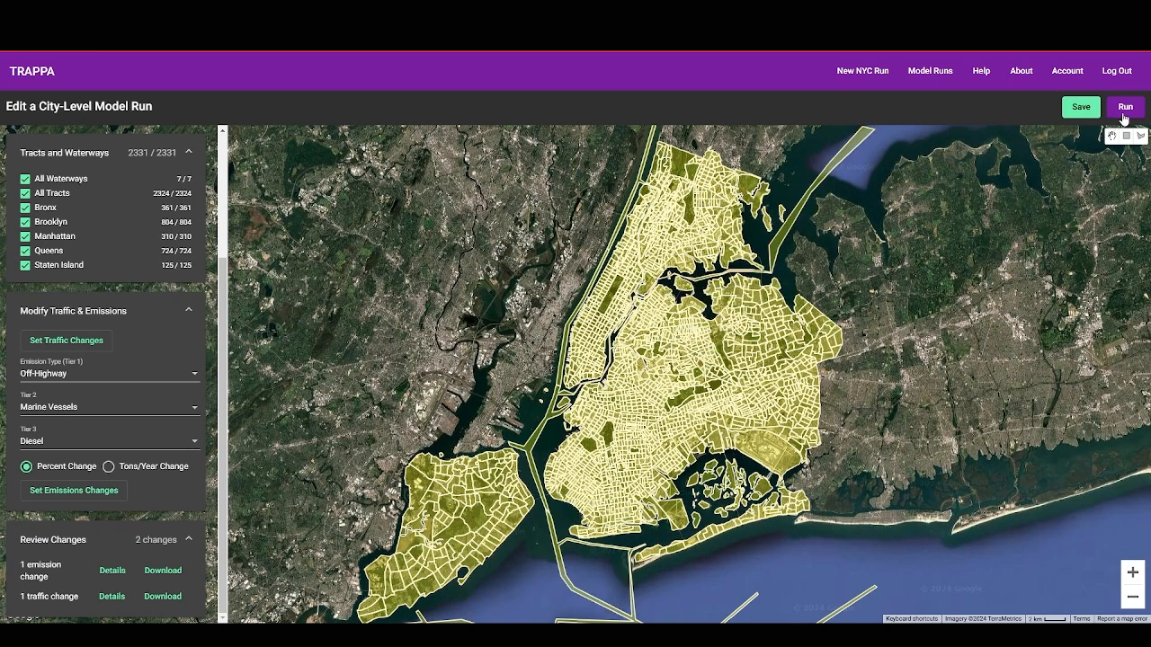
{"action": "left_click", "coordinate": [1125, 108]}
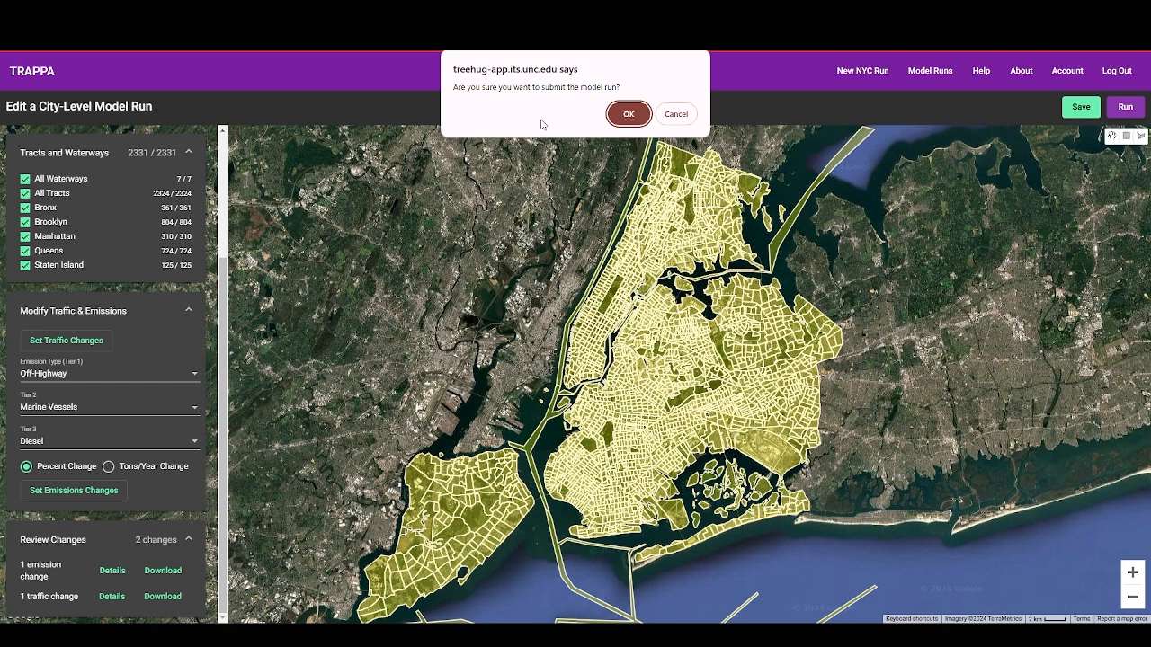
{"action": "left_click", "coordinate": [627, 115]}
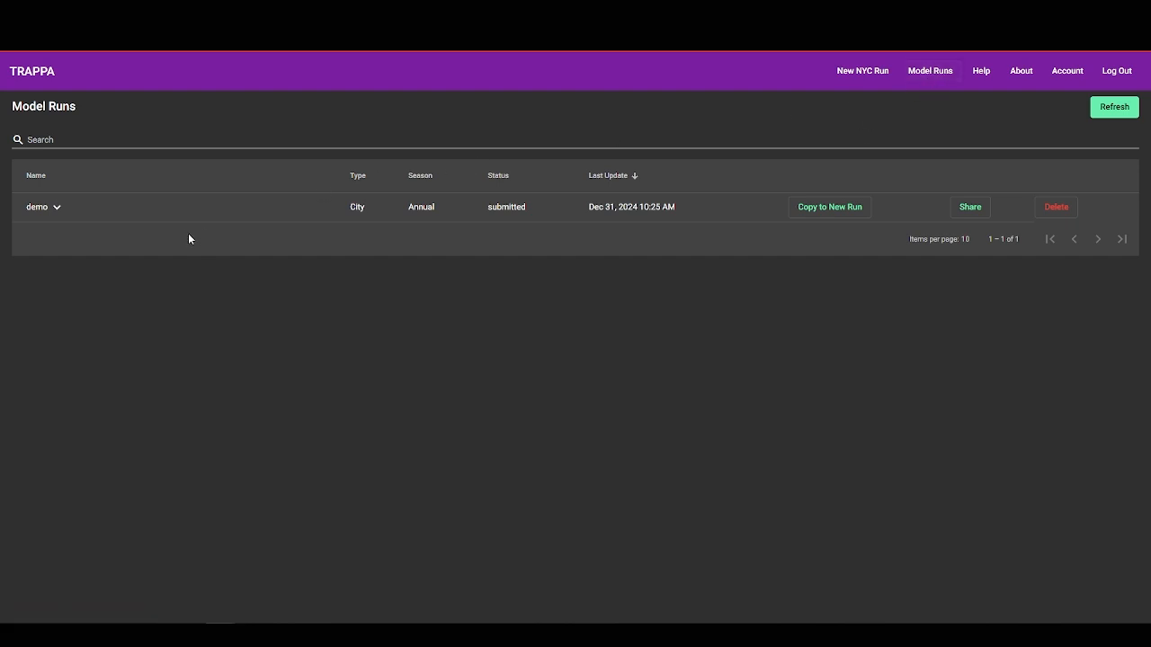
Step: Refresh the model runs list to update the demo run's status, and open its results
{"action": "left_click", "coordinate": [1095, 108]}
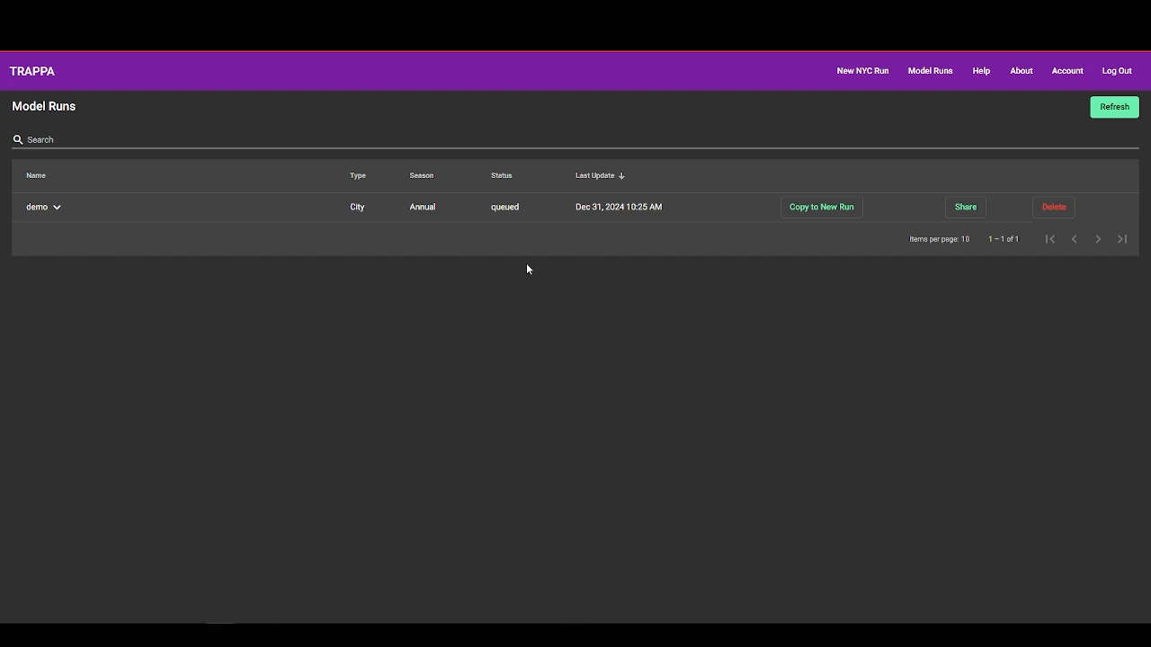
{"action": "left_click", "coordinate": [1105, 108]}
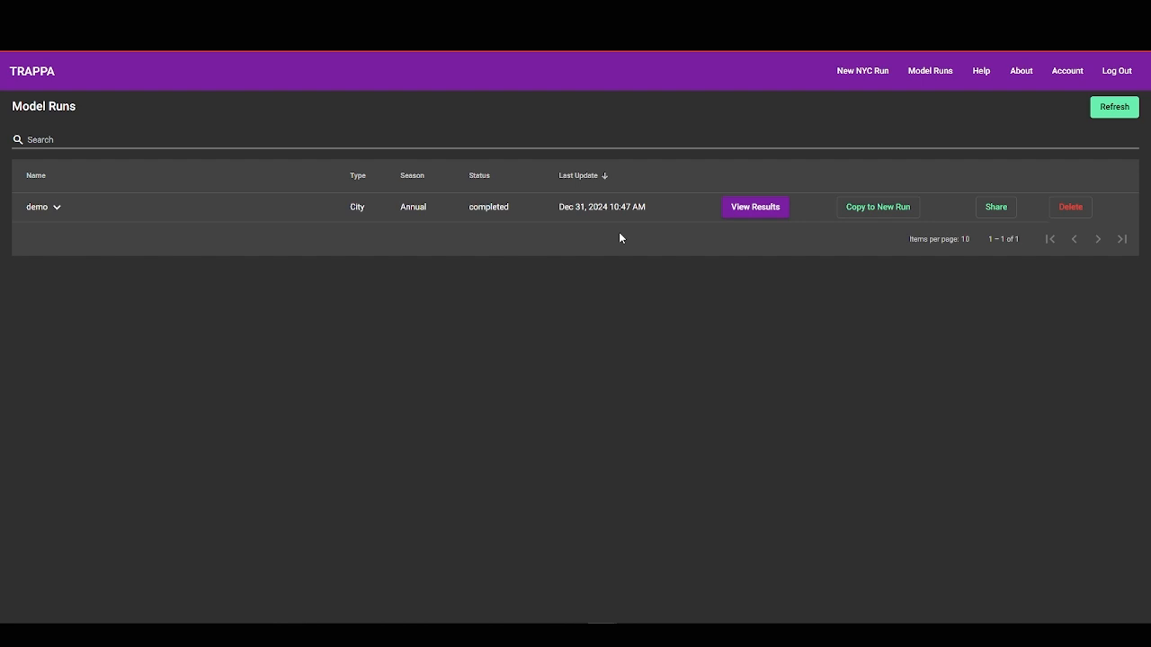
{"action": "left_click", "coordinate": [756, 209]}
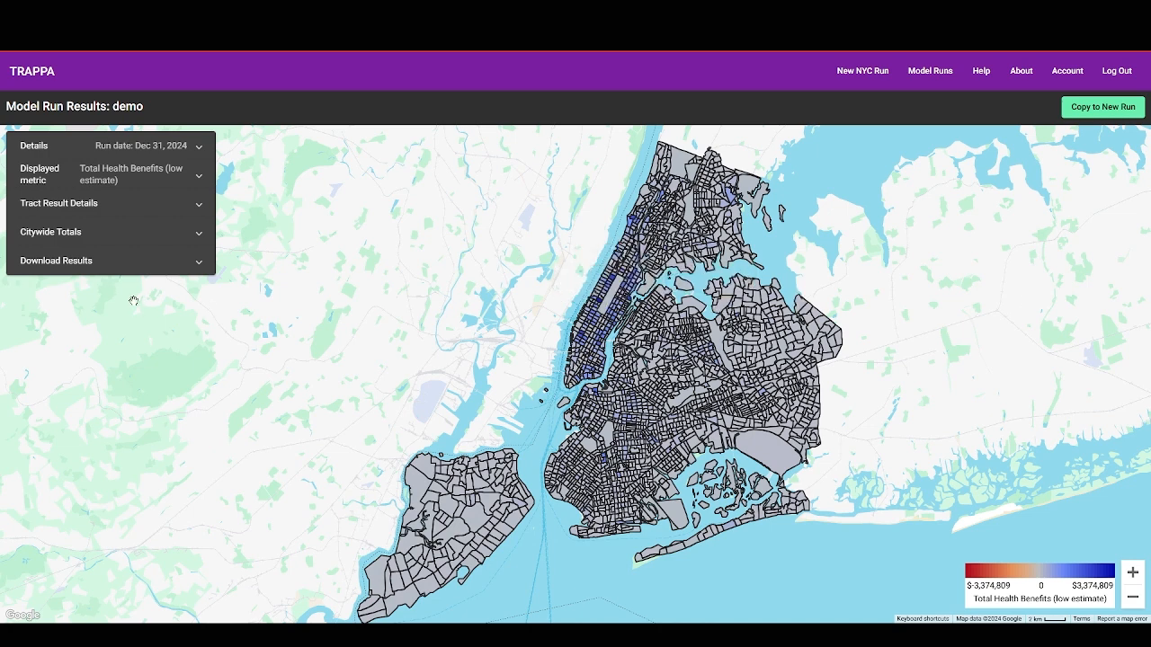
Step: Display the Health Impacts (PM2.5) category on the results map
{"action": "left_click", "coordinate": [196, 182]}
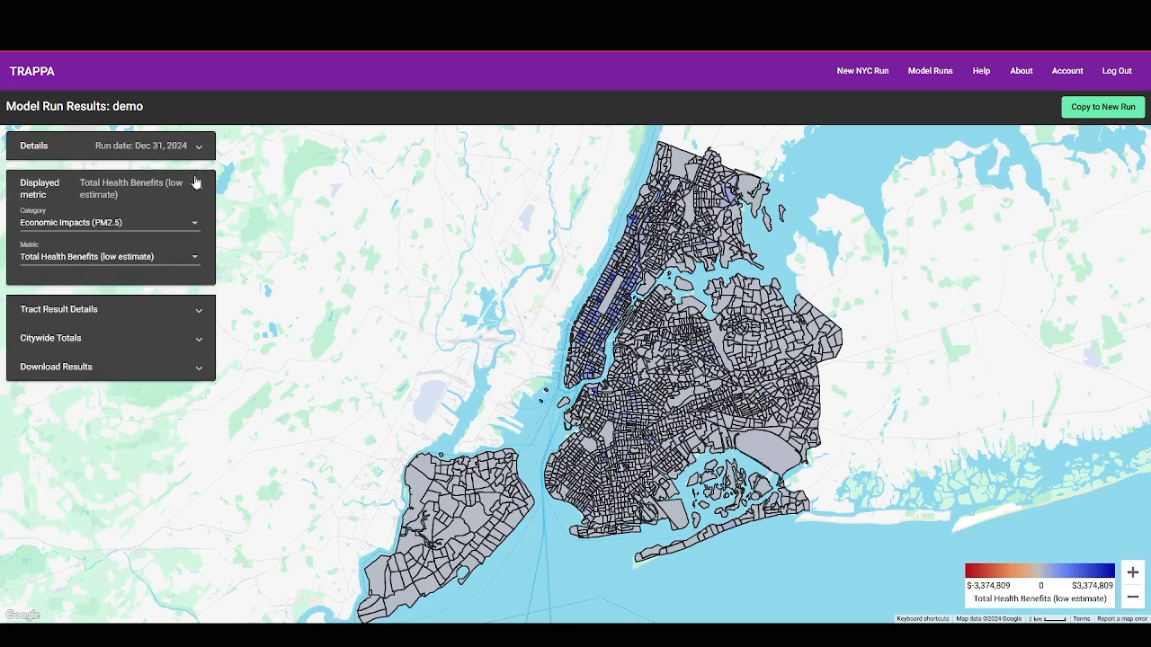
{"action": "left_click", "coordinate": [164, 226]}
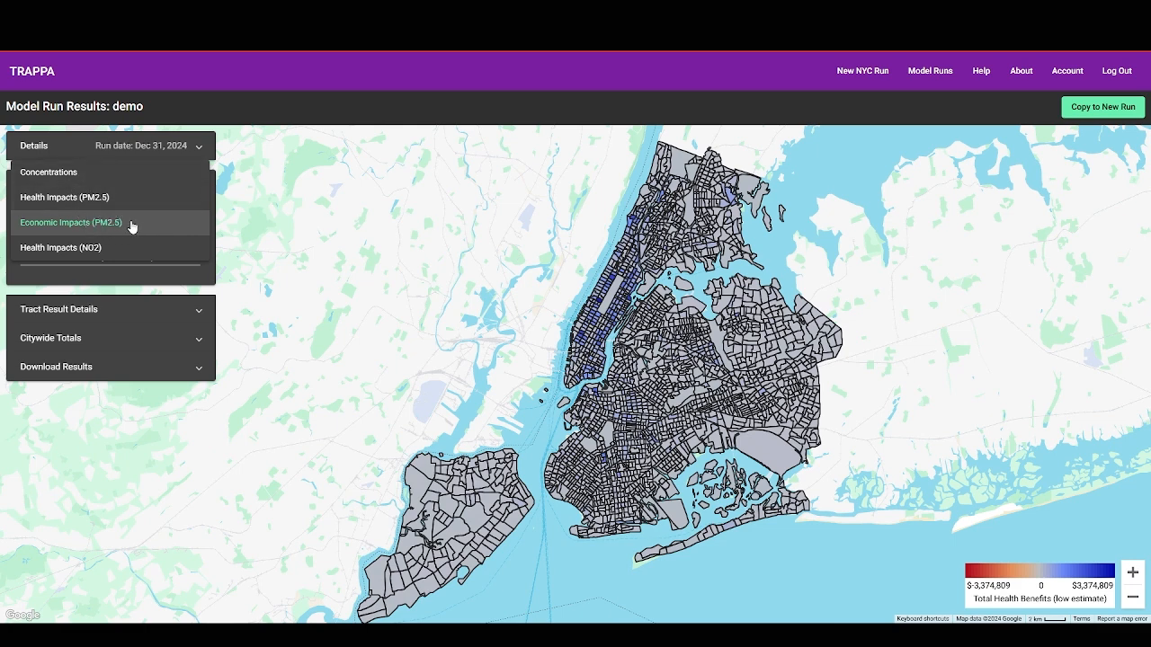
{"action": "left_click", "coordinate": [97, 199]}
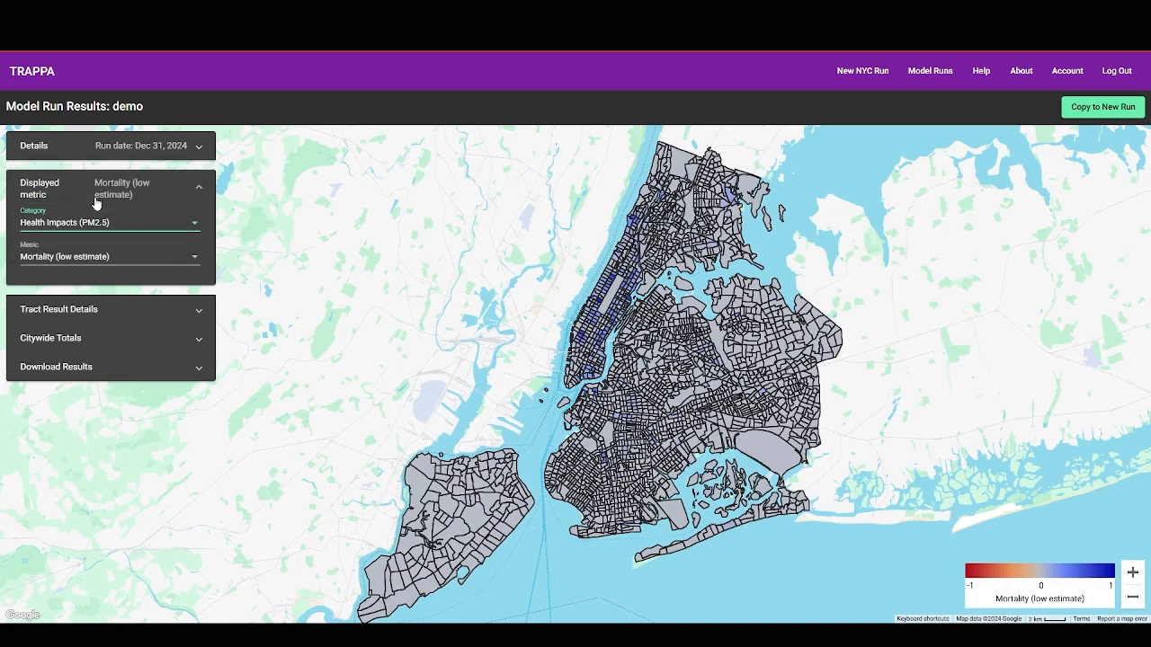
{"action": "left_click", "coordinate": [163, 202]}
{"action": "left_click", "coordinate": [160, 187]}
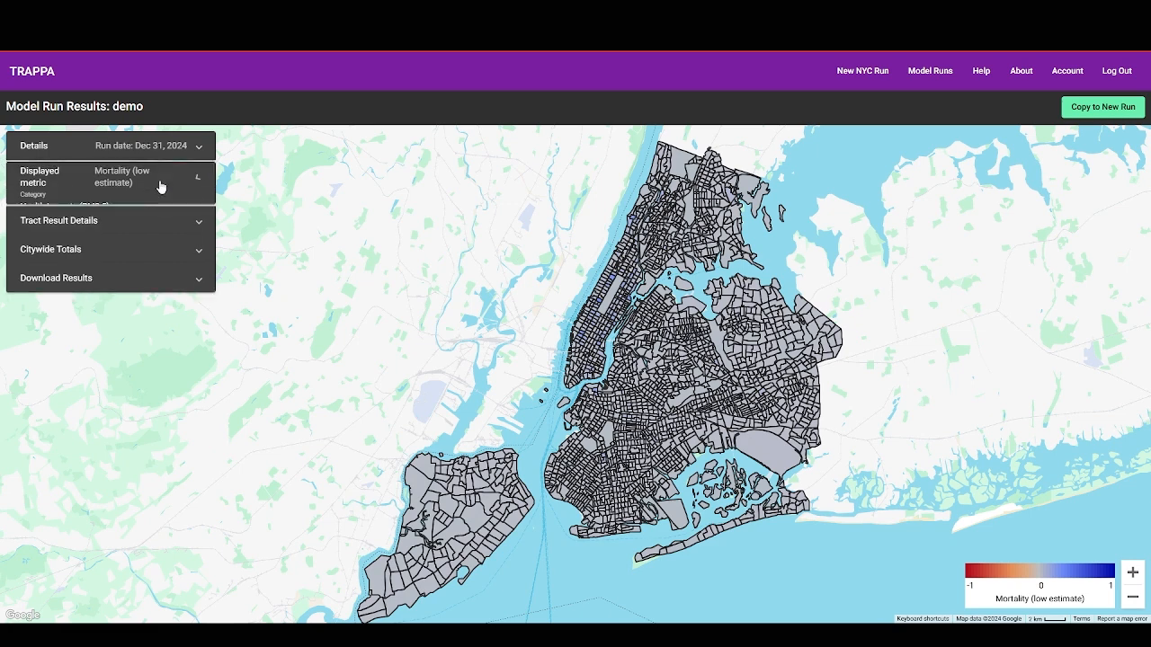
Step: Browse the metrics available for the Health Impacts (PM2.5) category
{"action": "left_click", "coordinate": [172, 260]}
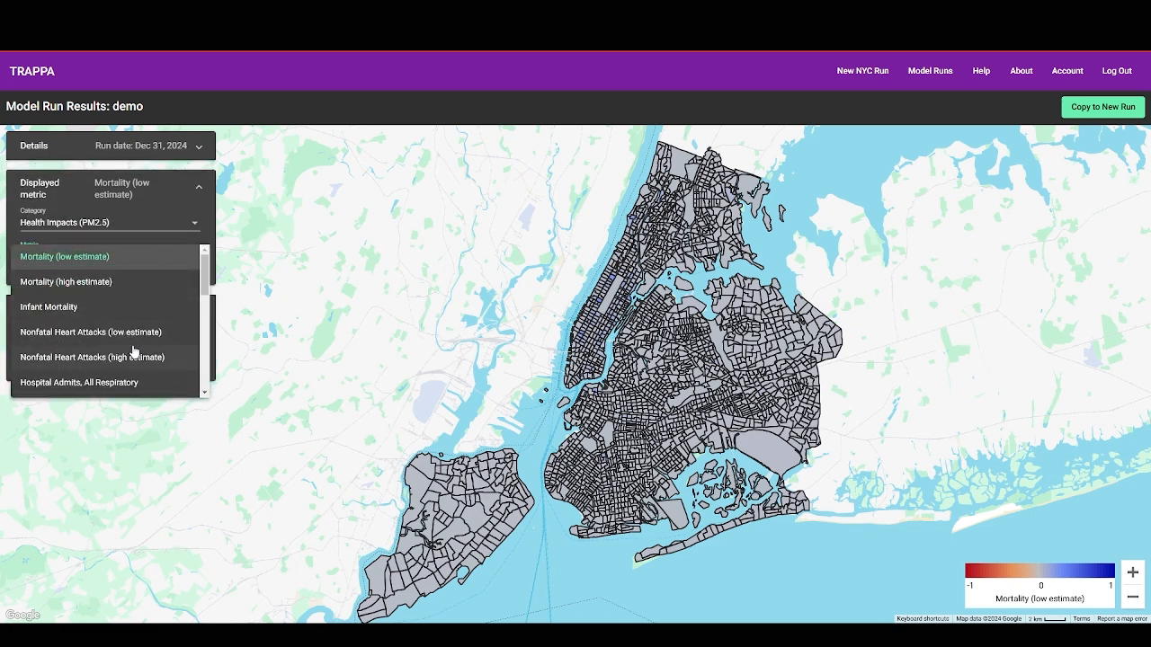
{"action": "scroll", "coordinate": [123, 347], "scroll_direction": "down", "scroll_amount": 3}
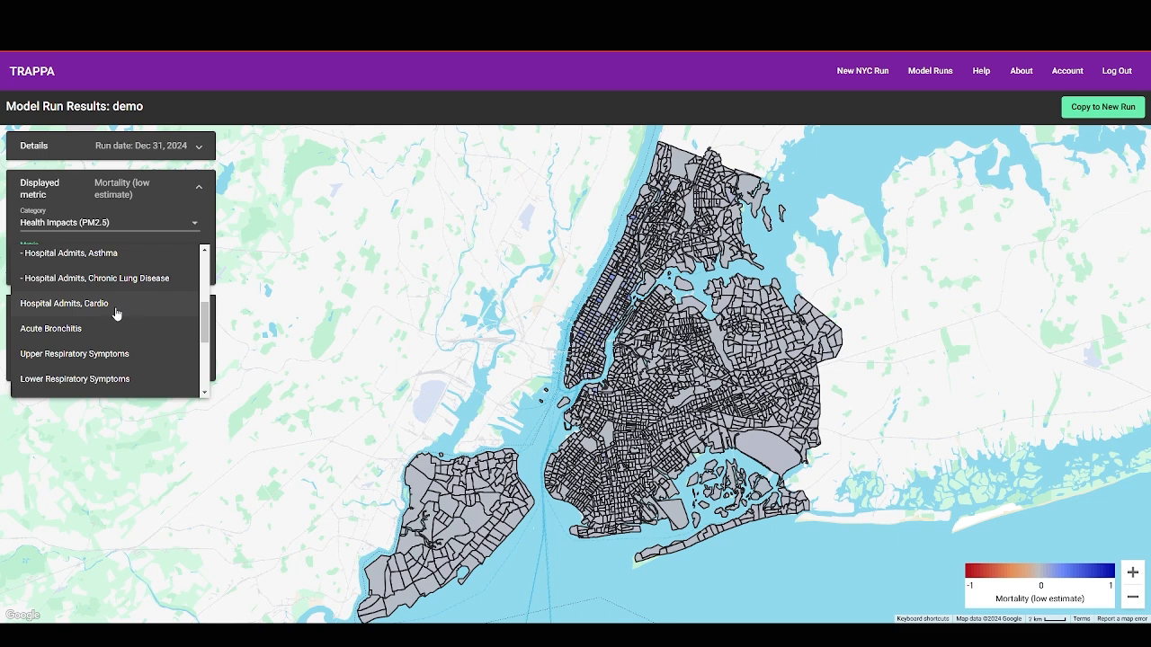
{"action": "scroll", "coordinate": [118, 311], "scroll_direction": "down", "scroll_amount": 3}
{"action": "scroll", "coordinate": [123, 317], "scroll_direction": "down", "scroll_amount": 1}
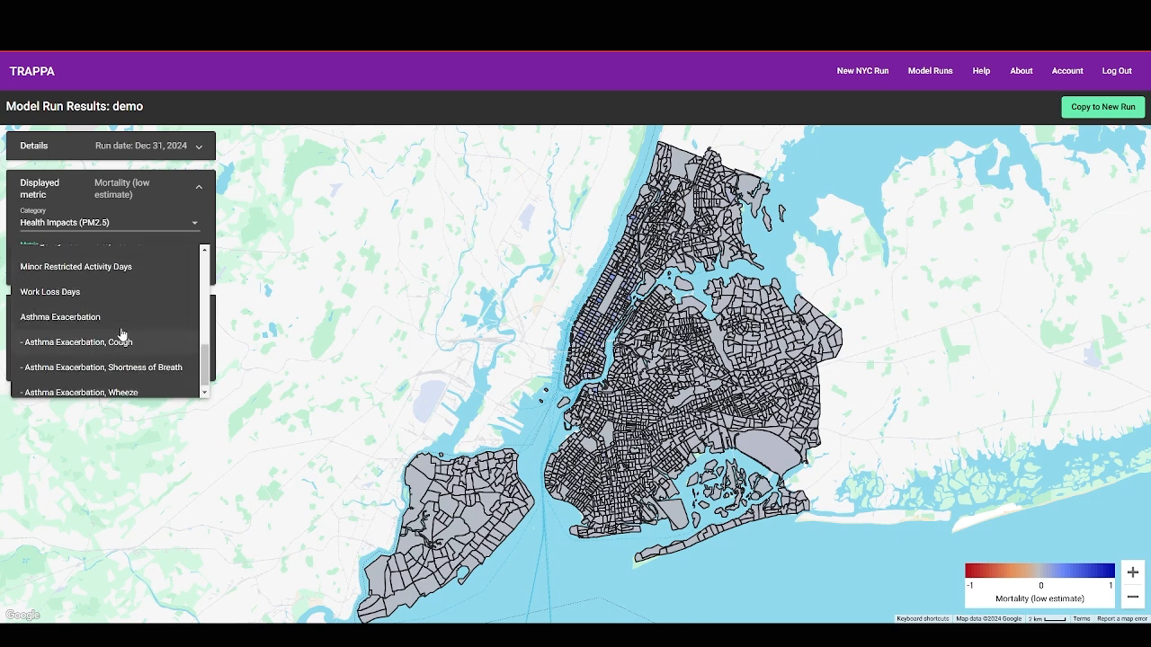
{"action": "scroll", "coordinate": [123, 328], "scroll_direction": "up", "scroll_amount": 2}
{"action": "scroll", "coordinate": [142, 277], "scroll_direction": "up", "scroll_amount": 3}
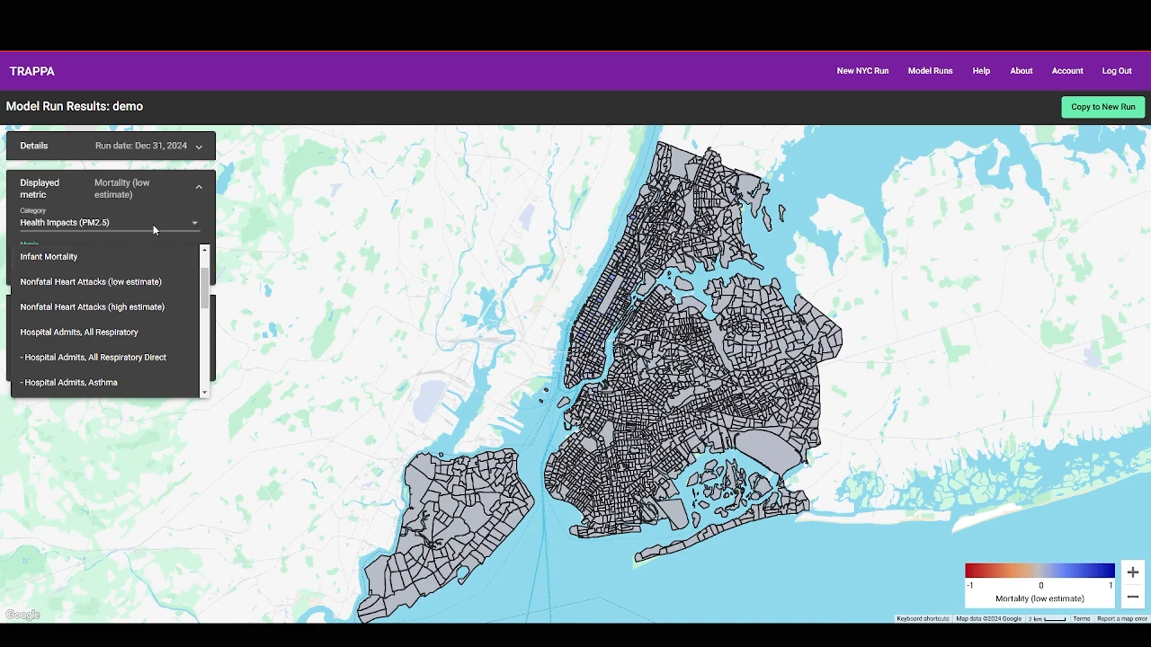
{"action": "left_click", "coordinate": [192, 226]}
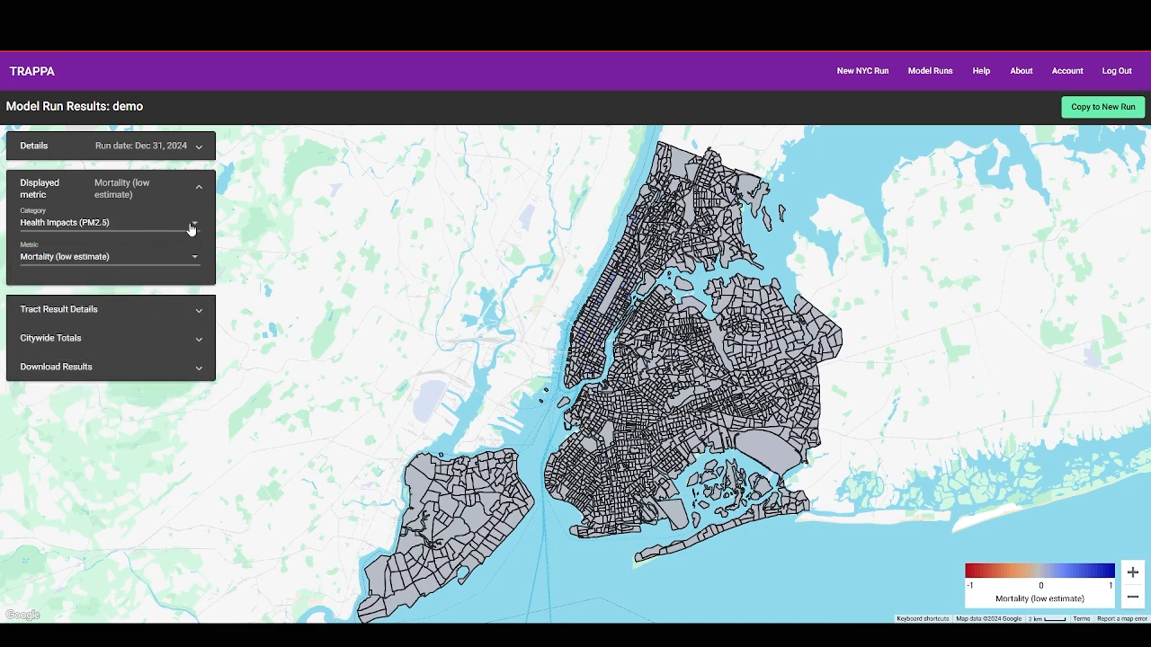
Step: Display the Health Impacts (NO2) category on the map, and switch back to Economic Impacts (PM2.5)
{"action": "left_click", "coordinate": [192, 226]}
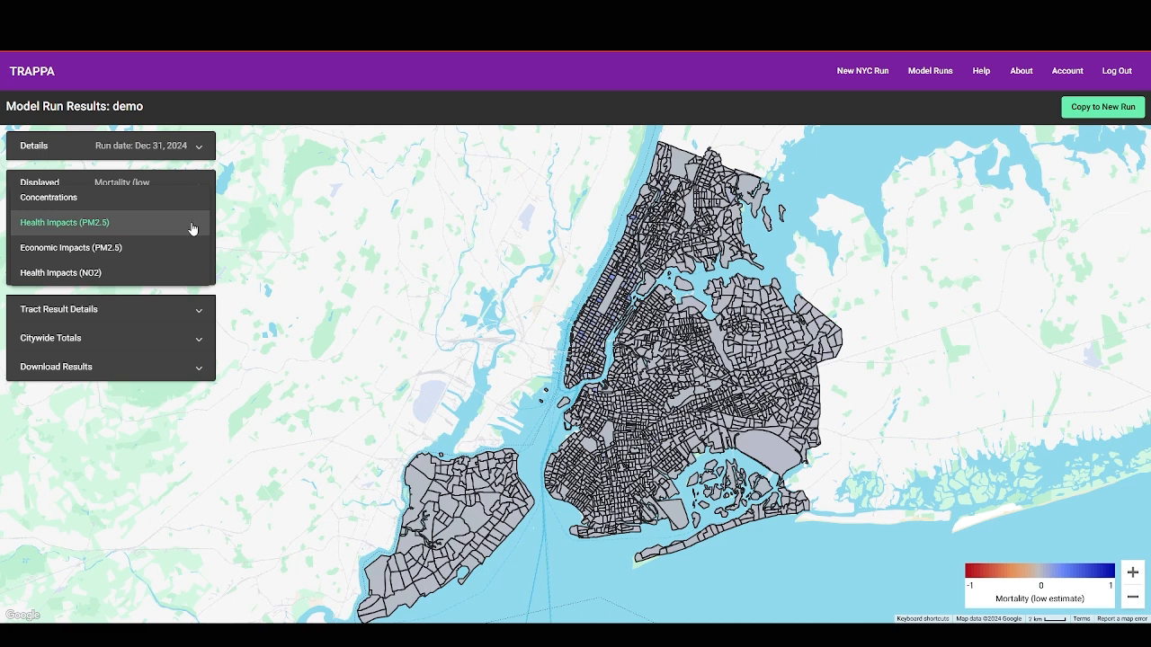
{"action": "left_click", "coordinate": [89, 275]}
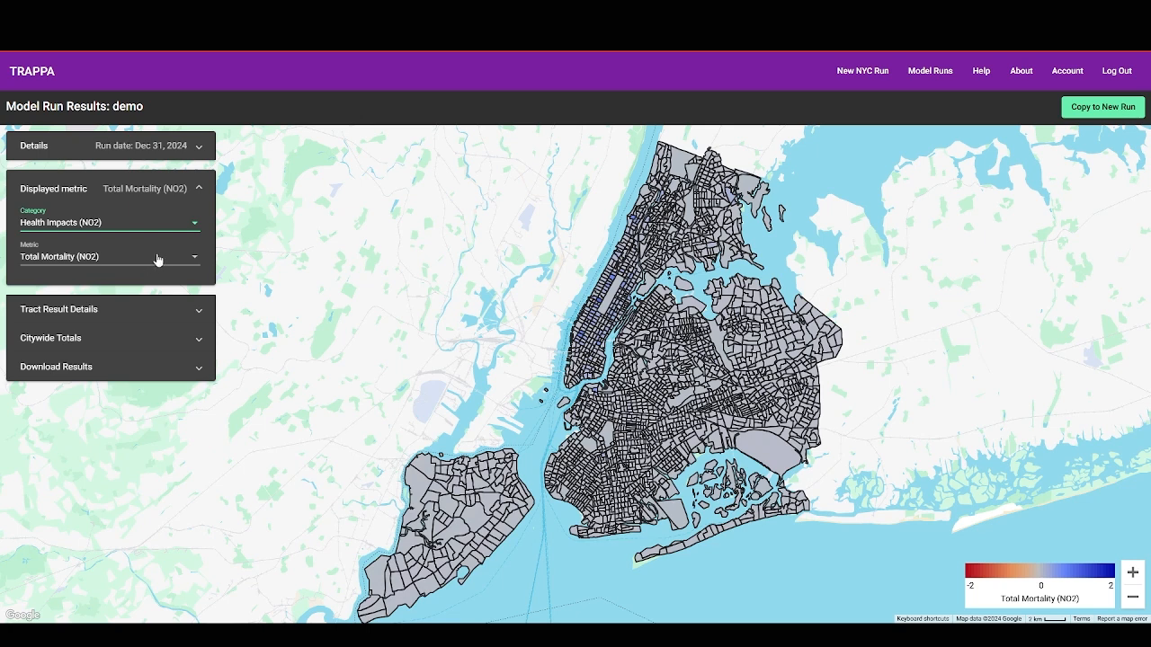
{"action": "left_click", "coordinate": [178, 232]}
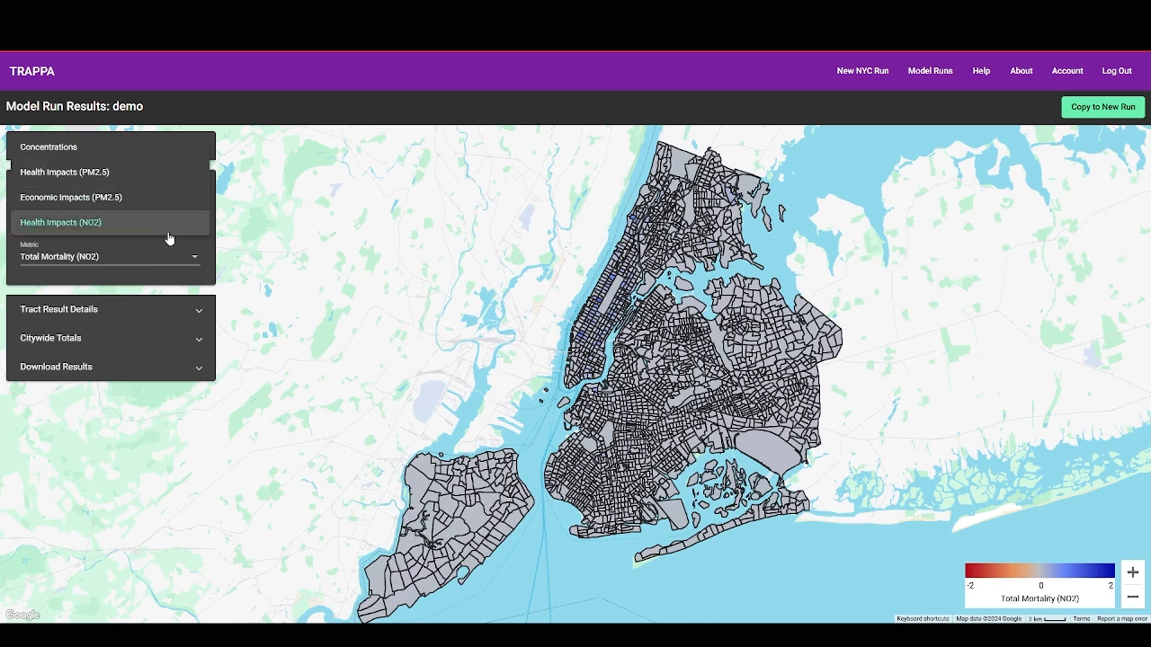
{"action": "left_click", "coordinate": [118, 198]}
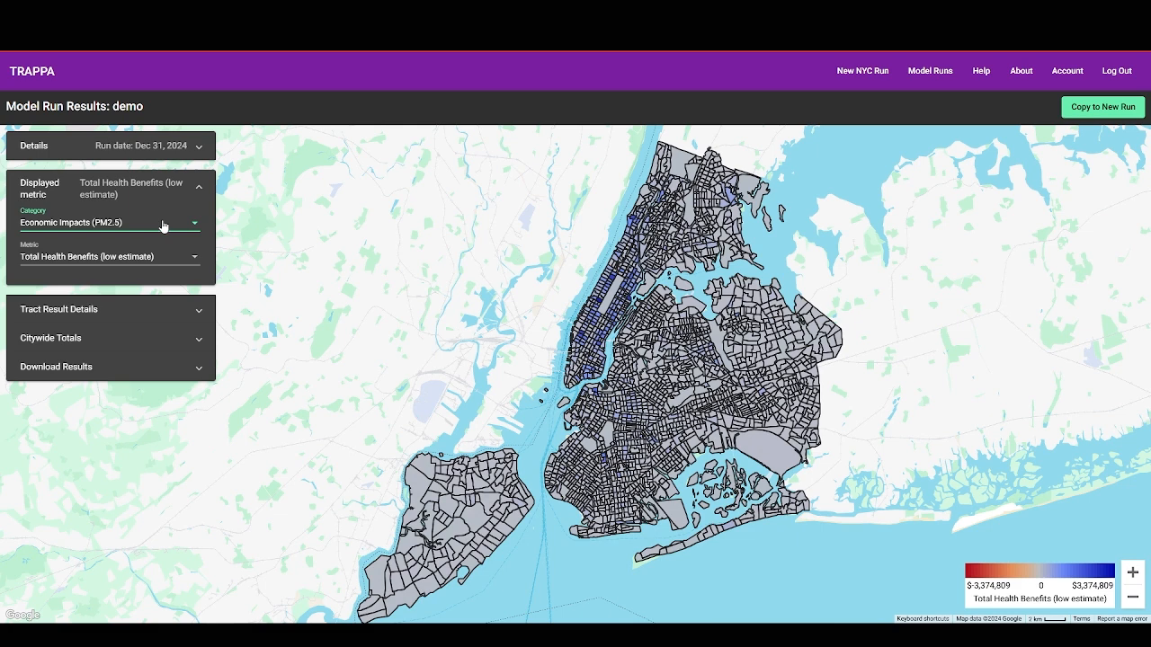
{"action": "left_click", "coordinate": [187, 311]}
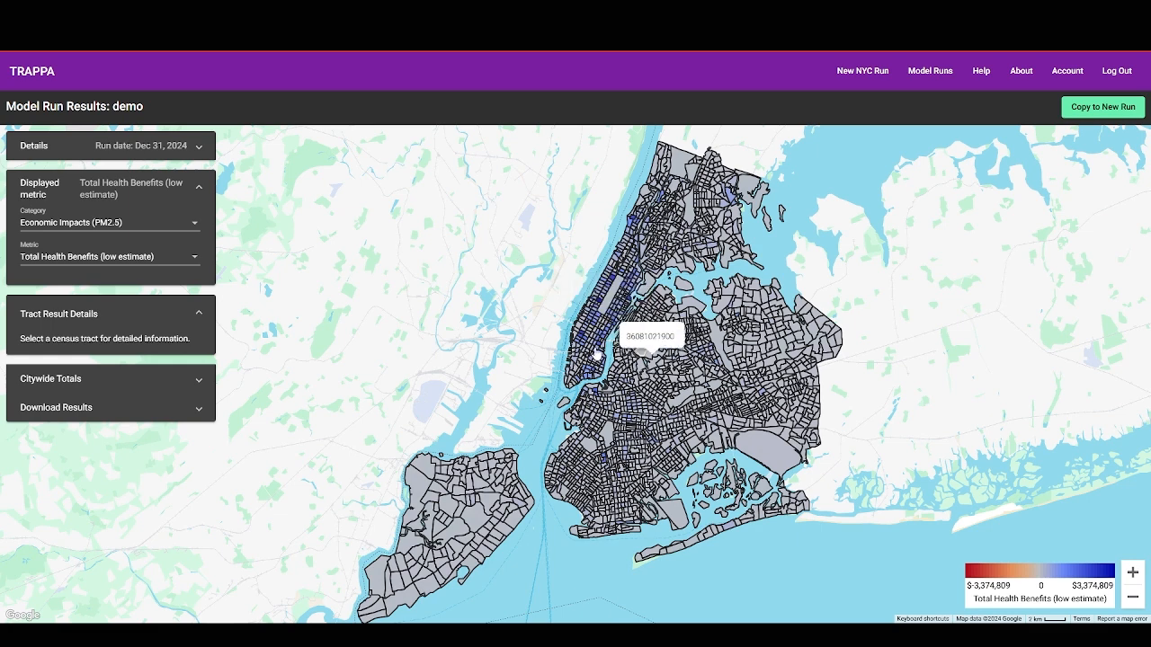
{"action": "left_click", "coordinate": [631, 278]}
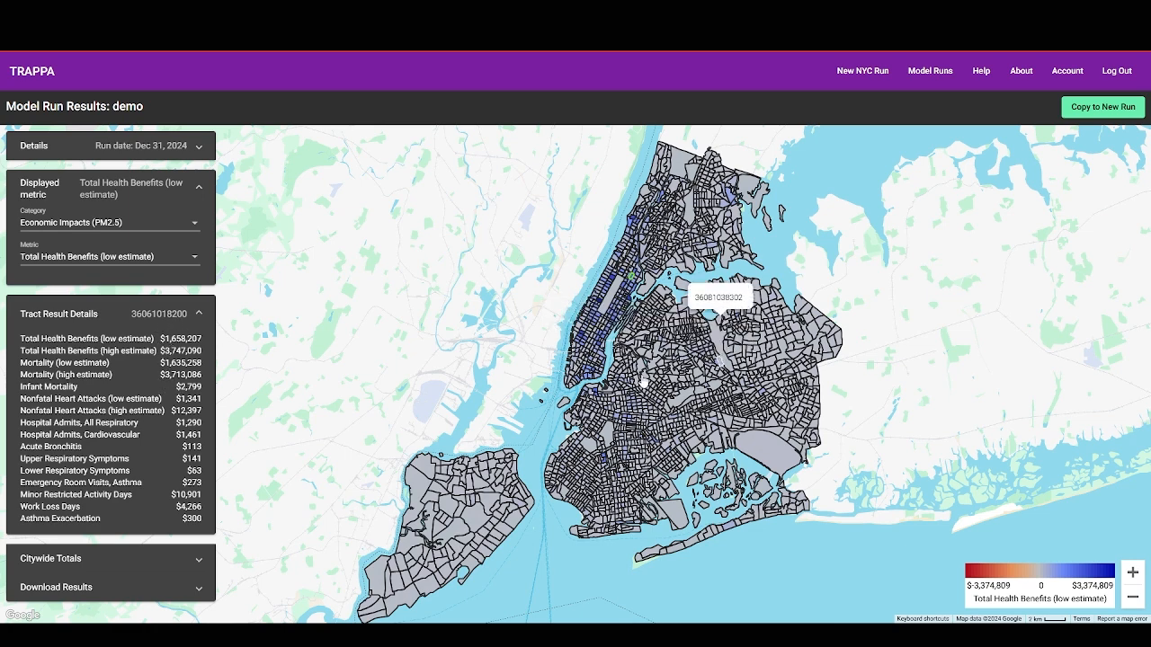
{"action": "scroll", "coordinate": [593, 355], "scroll_direction": "up", "scroll_amount": 3}
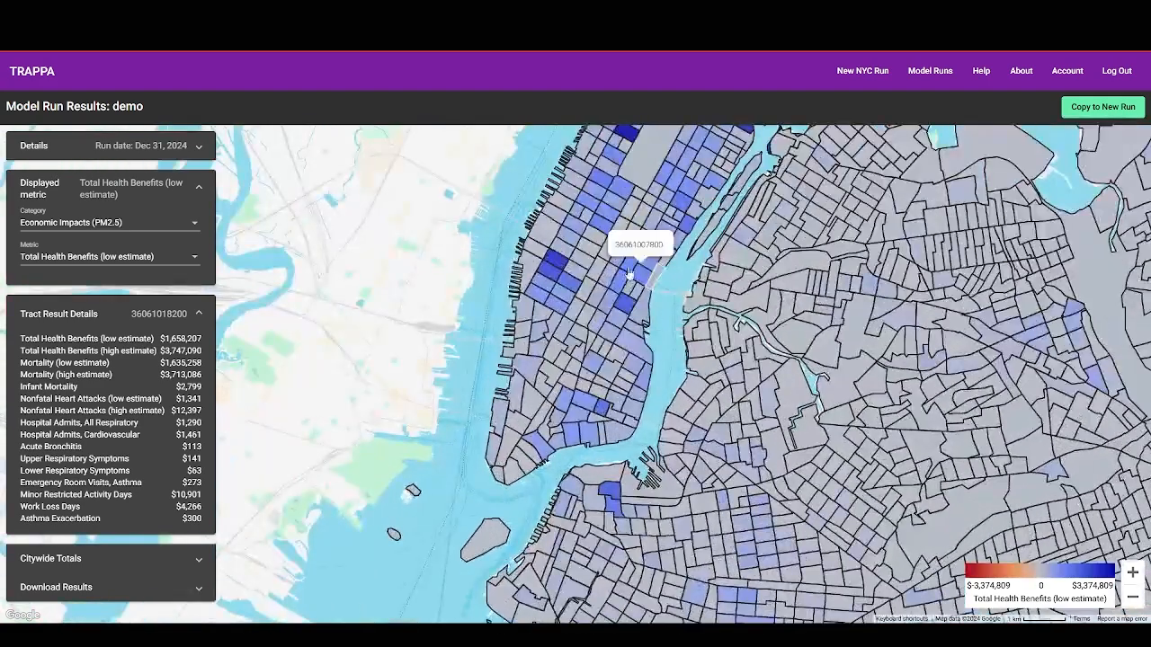
{"action": "left_click", "coordinate": [554, 260]}
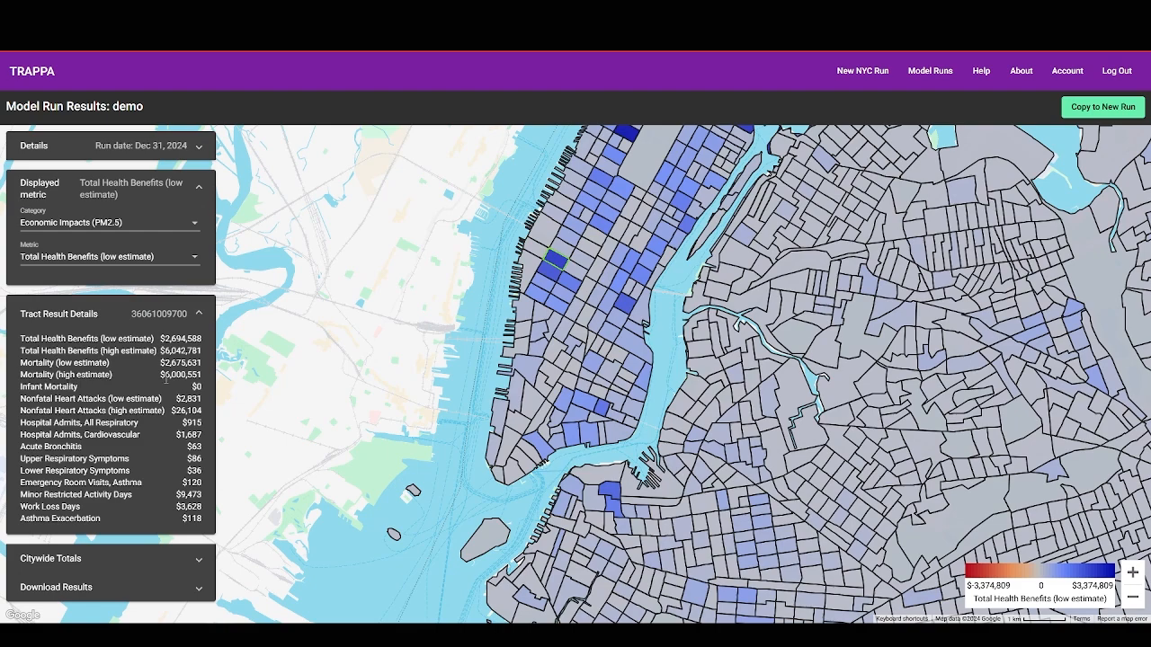
{"action": "scroll", "coordinate": [571, 360], "scroll_direction": "down", "scroll_amount": 5}
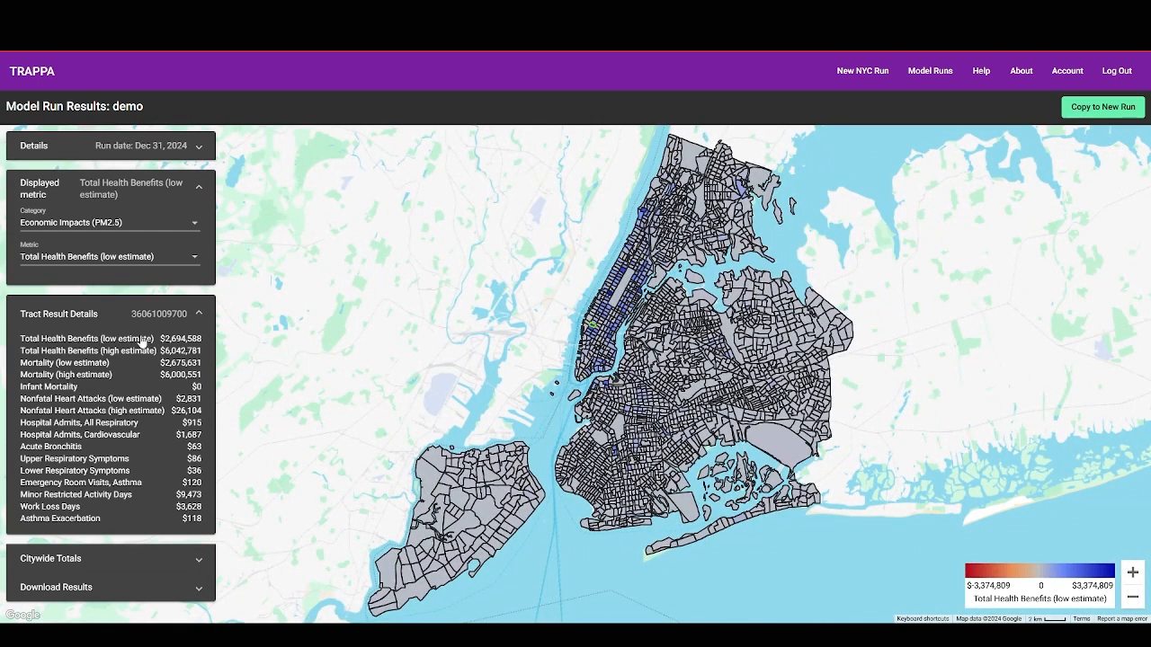
Step: Examine the citywide totals for the Economic Impacts (PM2.5) category
{"action": "left_click", "coordinate": [99, 562]}
{"action": "scroll", "coordinate": [112, 384], "scroll_direction": "down", "scroll_amount": 3}
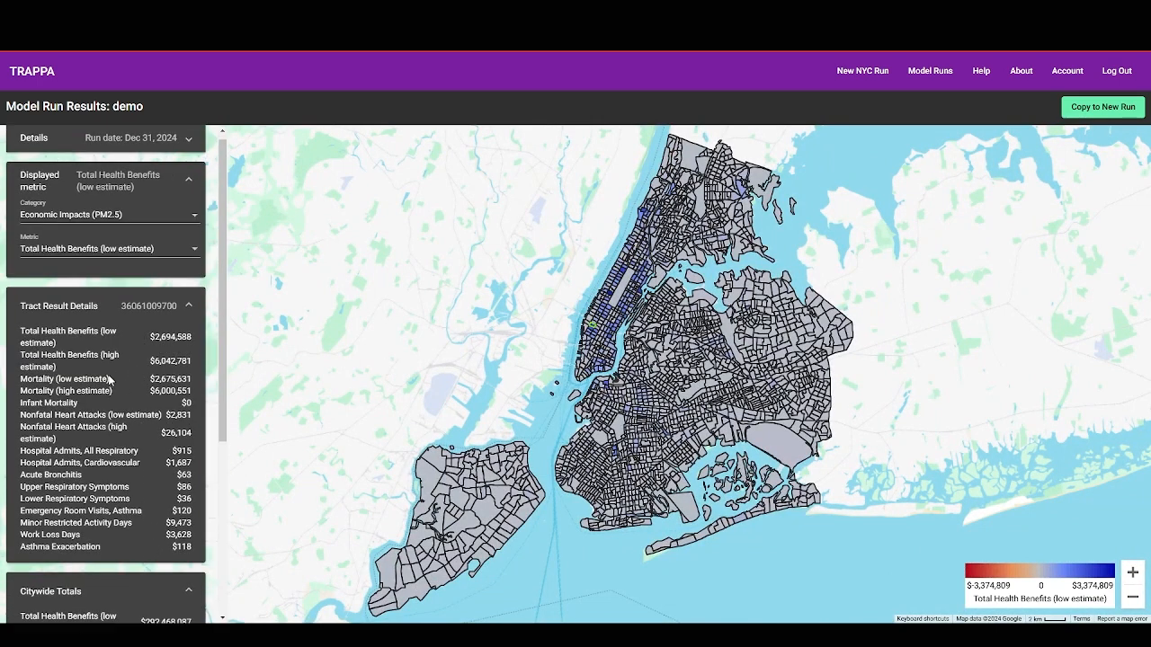
{"action": "scroll", "coordinate": [113, 384], "scroll_direction": "down", "scroll_amount": 1}
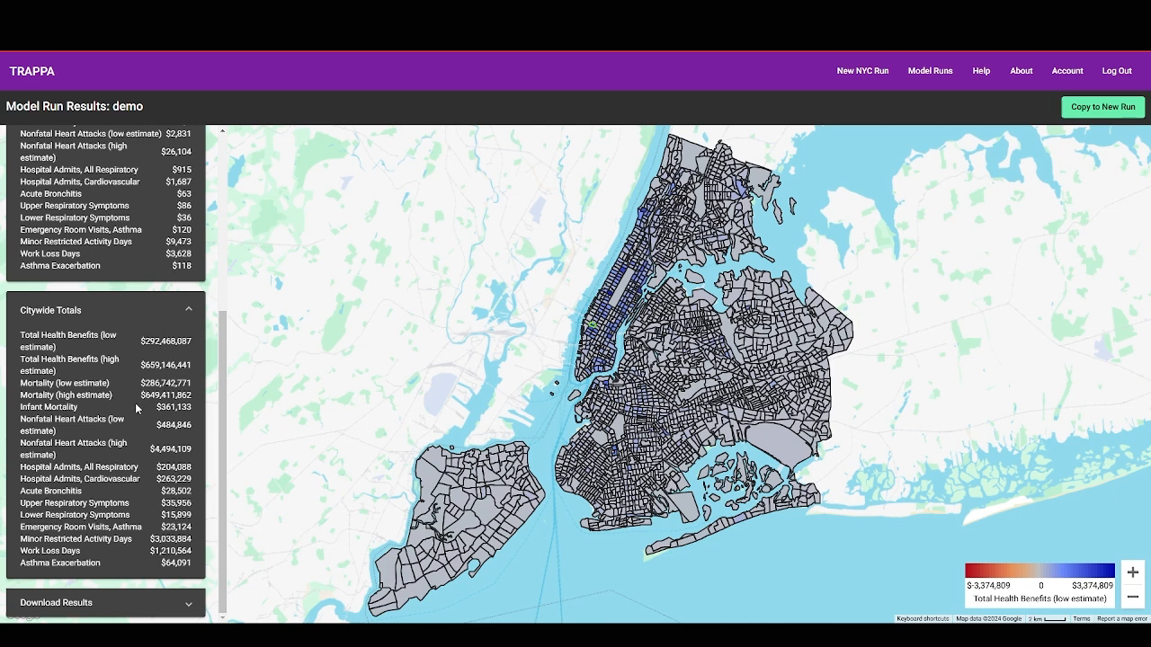
Step: Show the download options for the results, and review the details of the emission changes and the traffic changes
{"action": "left_click", "coordinate": [189, 608]}
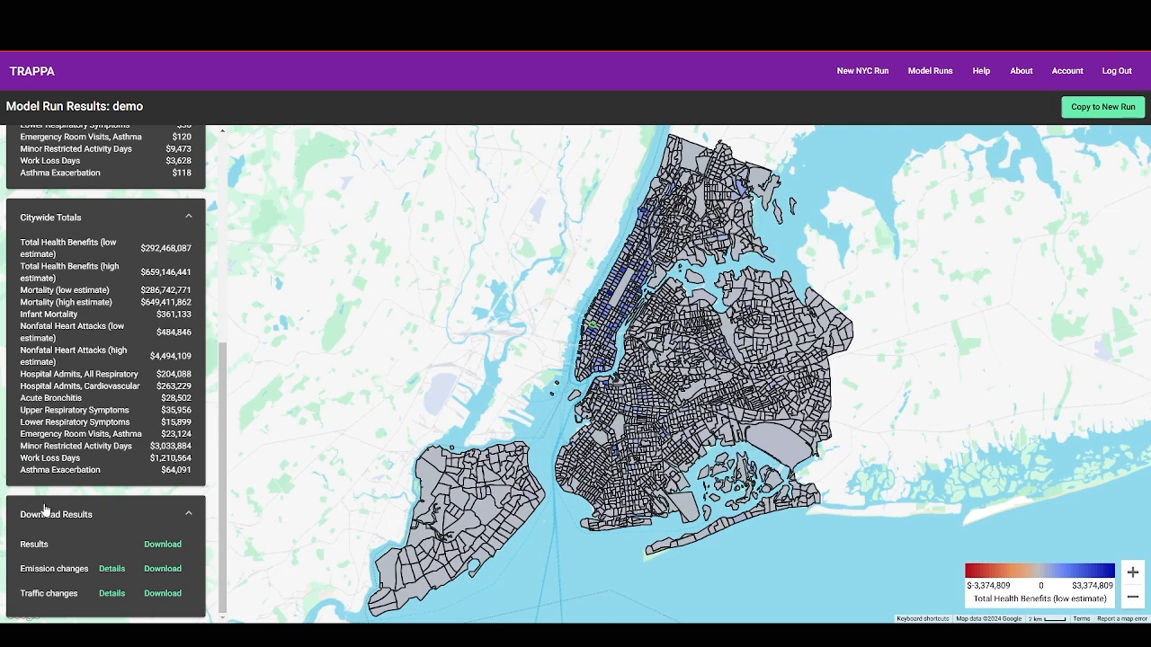
{"action": "left_click", "coordinate": [112, 569]}
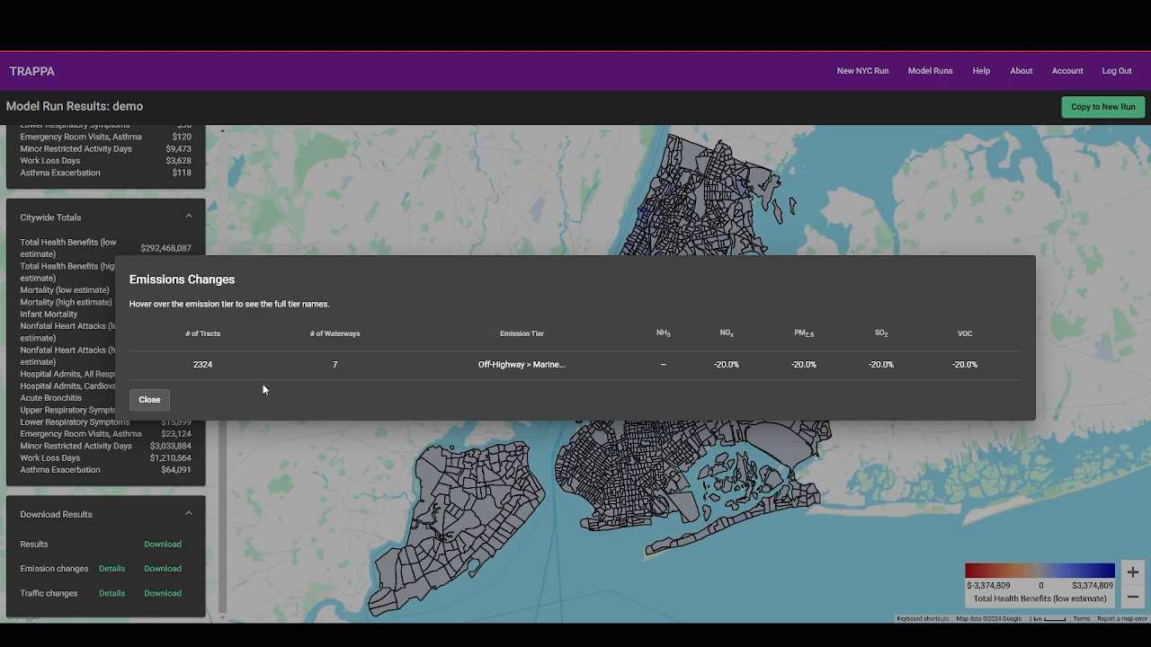
{"action": "left_click", "coordinate": [151, 400]}
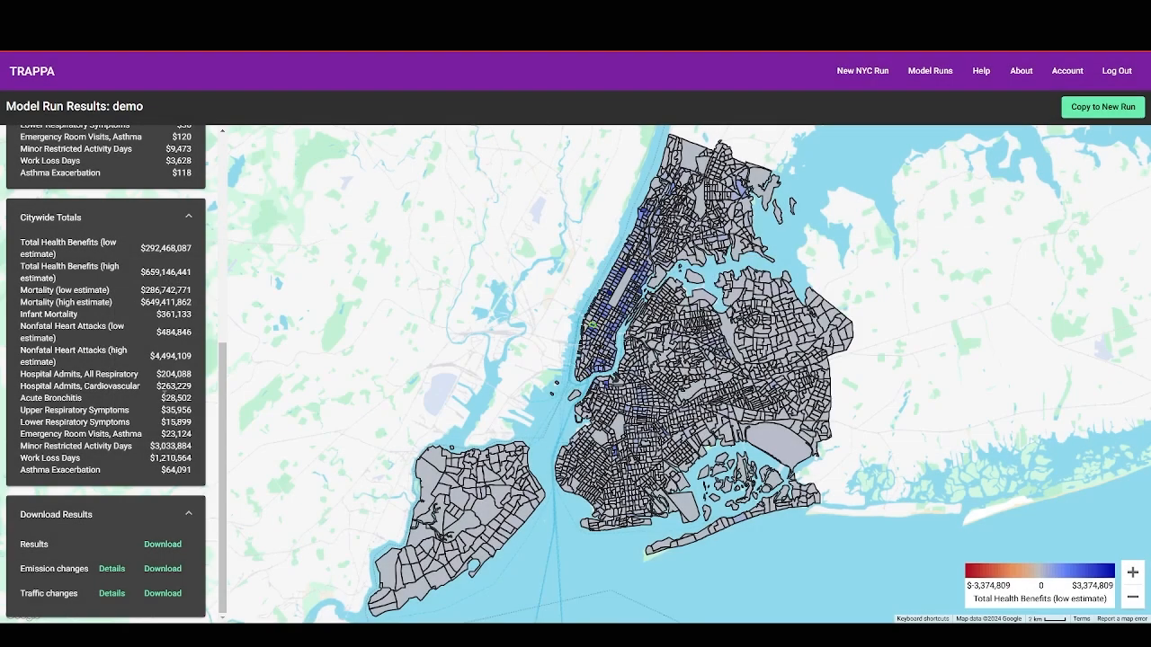
{"action": "left_click", "coordinate": [111, 593]}
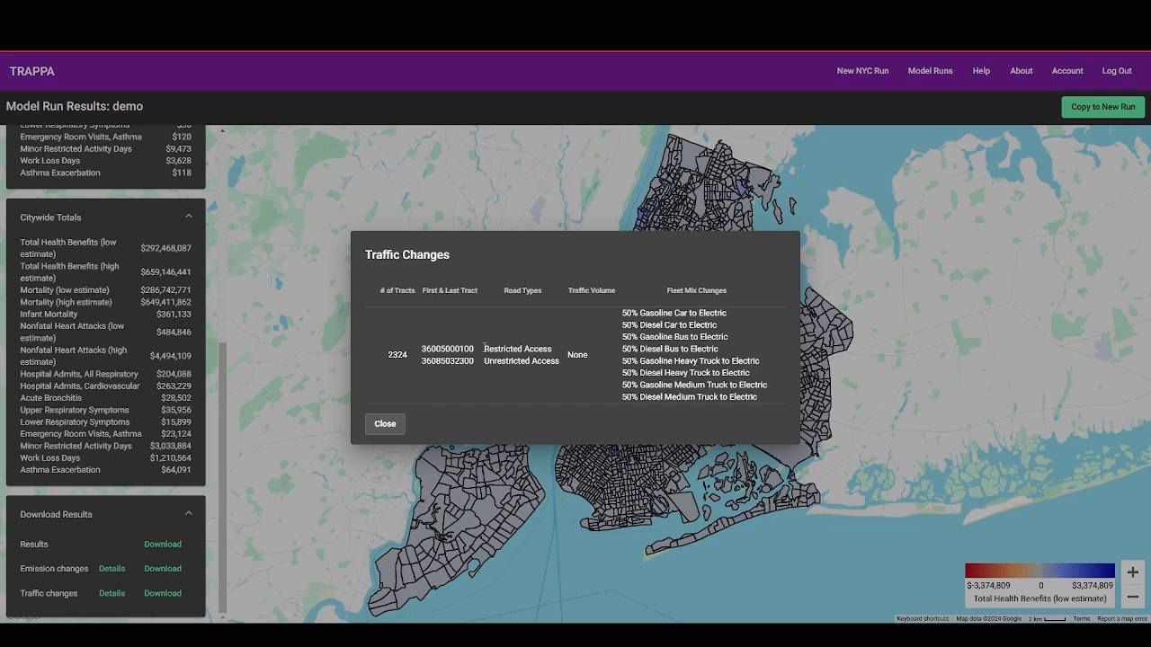
{"action": "left_click", "coordinate": [384, 426]}
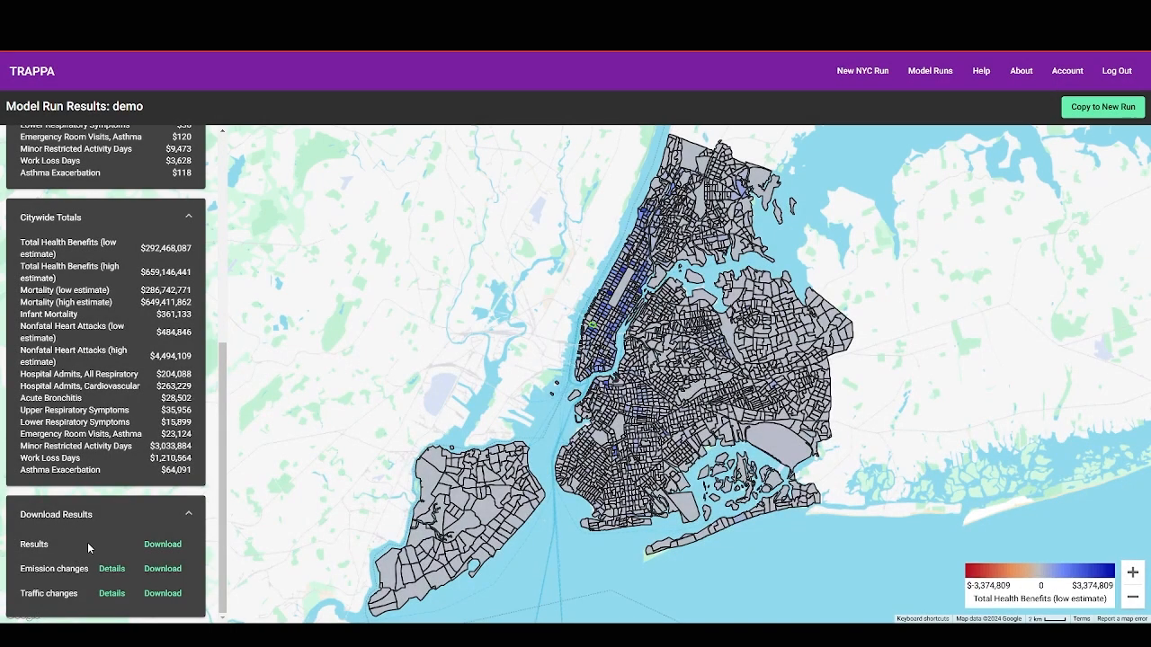
Step: Look over the tract and citywide results once more, and open the About TRAPPA information
{"action": "scroll", "coordinate": [87, 554], "scroll_direction": "up", "scroll_amount": 5}
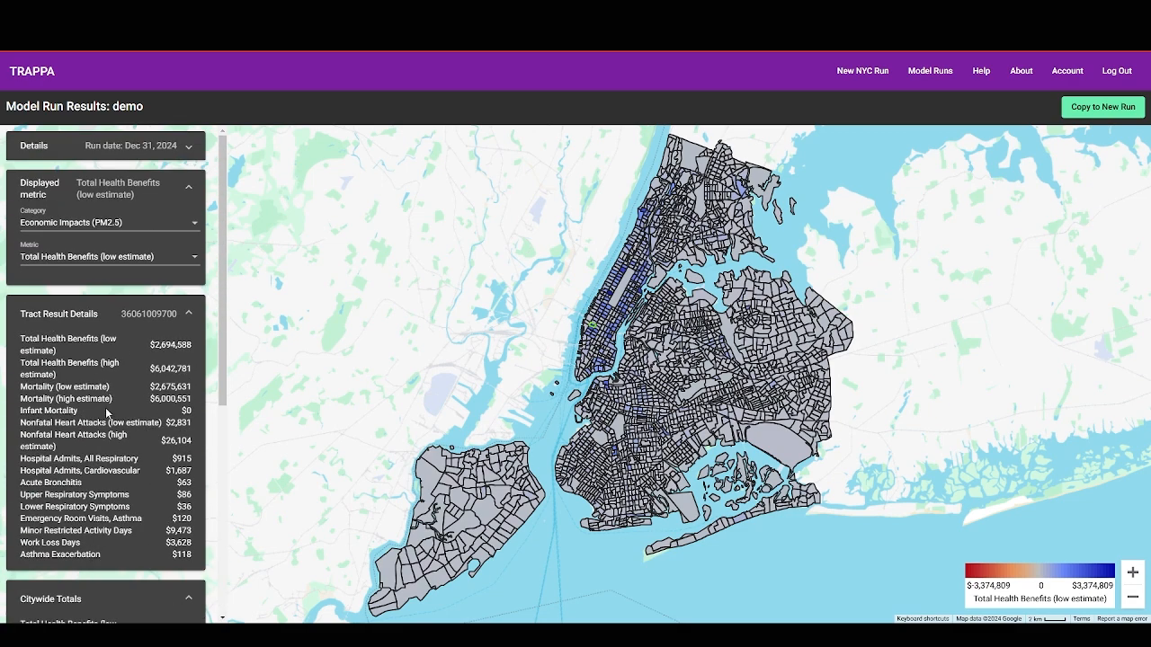
{"action": "scroll", "coordinate": [99, 398], "scroll_direction": "down", "scroll_amount": 3}
{"action": "scroll", "coordinate": [94, 416], "scroll_direction": "up", "scroll_amount": 3}
{"action": "left_click", "coordinate": [1023, 72]}
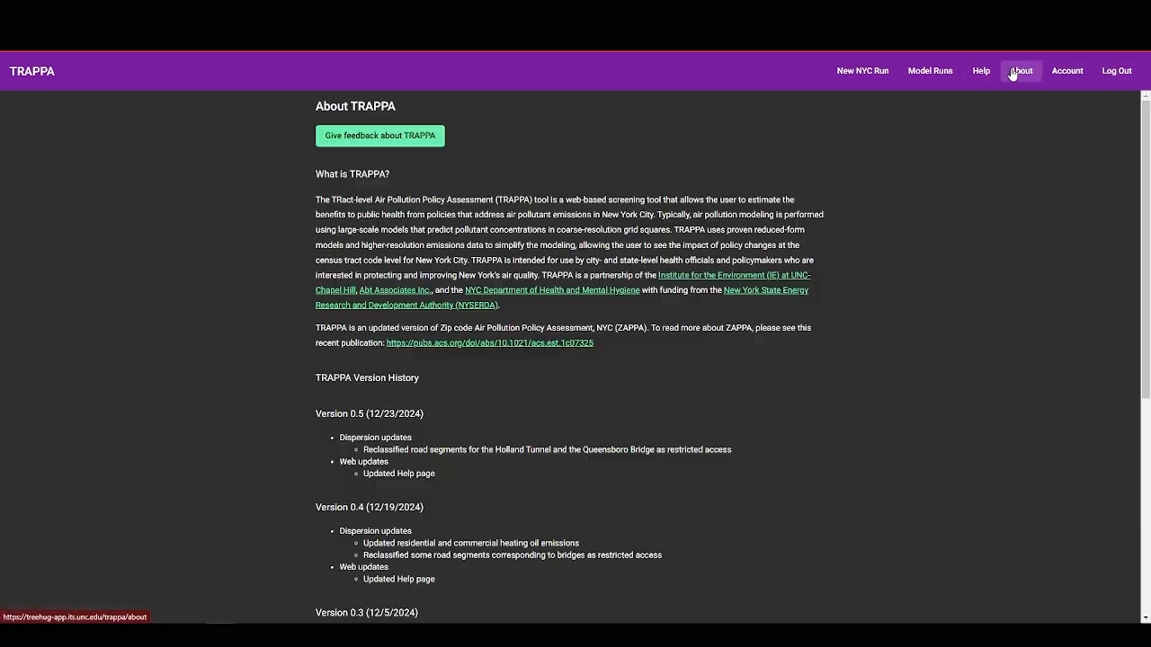